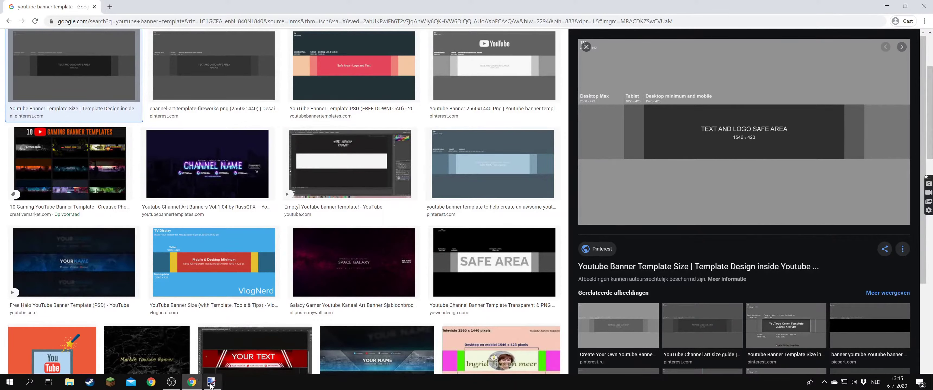
# Step: Switch to paint.net, paste the copied YouTube banner template with the canvas expanded to fit it, and deselect the pasted image
pyautogui.click(212, 386)
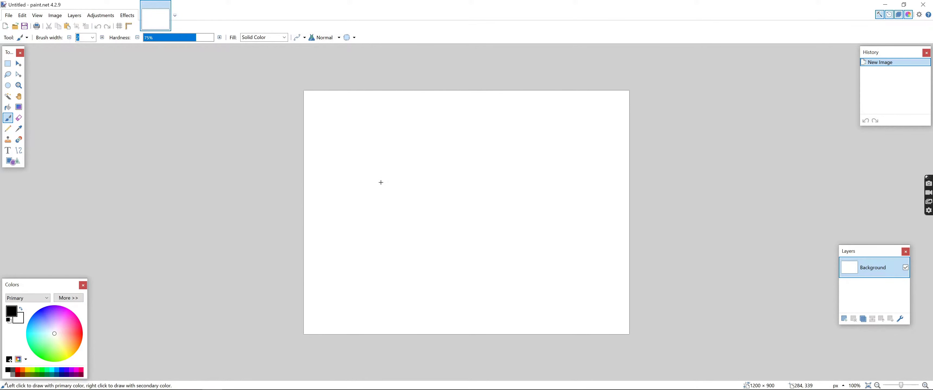
pyautogui.hotkey('ctrl', 'v')
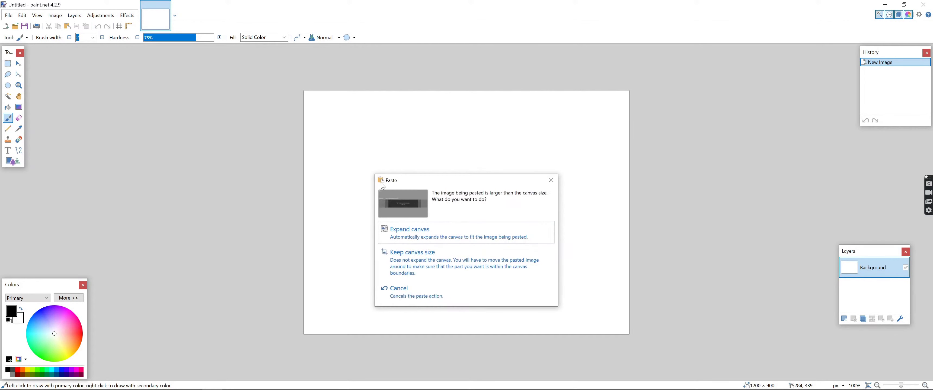
pyautogui.click(408, 232)
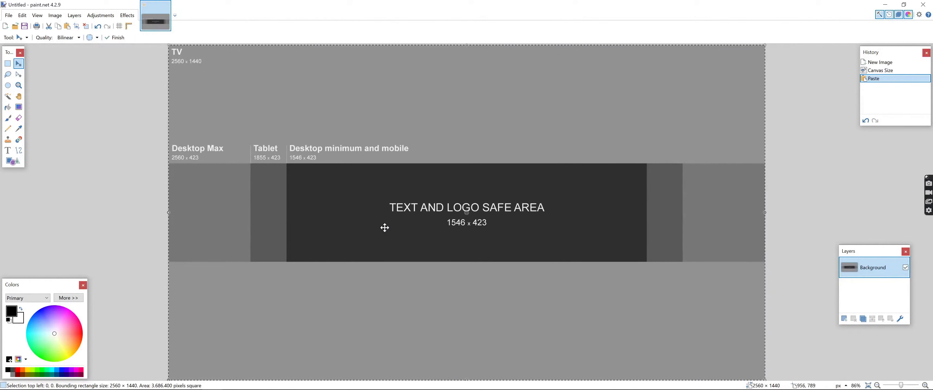
pyautogui.moveTo(904, 387)
pyautogui.mouseDown()
pyautogui.moveTo(916, 386)
pyautogui.moveTo(902, 387)
pyautogui.mouseUp()
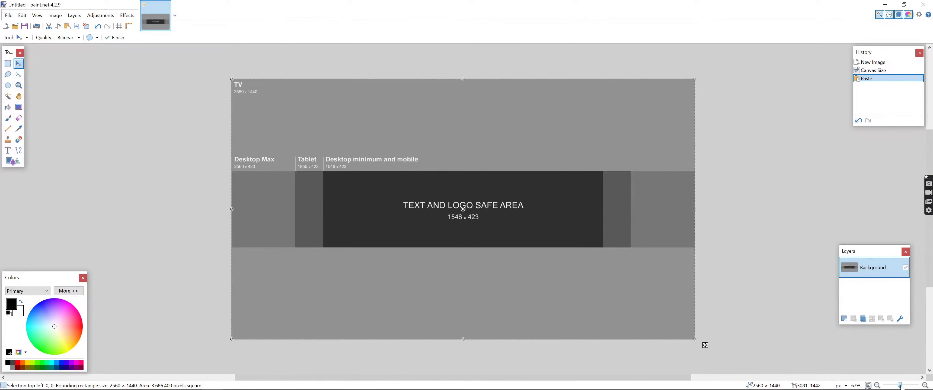
pyautogui.click(7, 96)
pyautogui.click(113, 113)
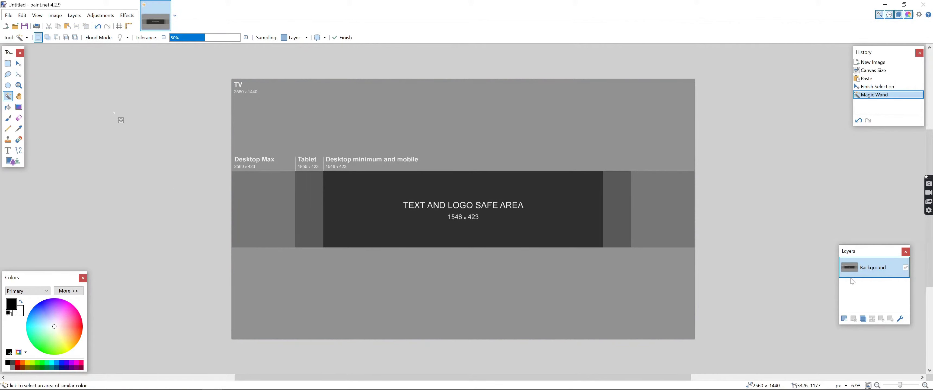
# Step: Add a new layer and fill the full-width strip above the template's central band with black, then clear the selection
pyautogui.click(844, 318)
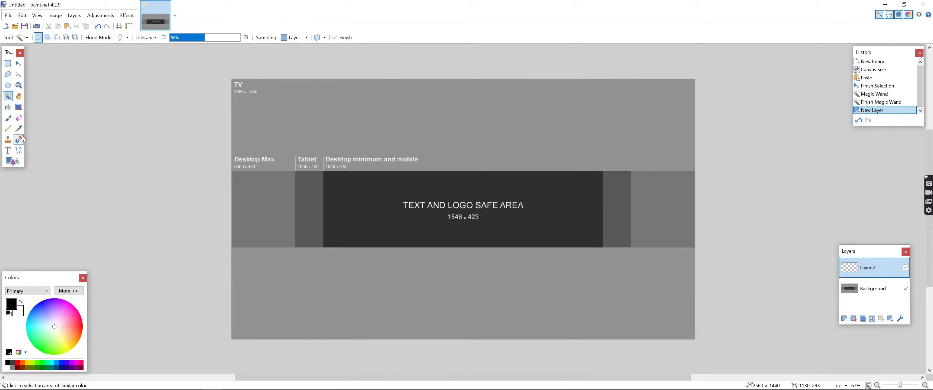
pyautogui.click(7, 63)
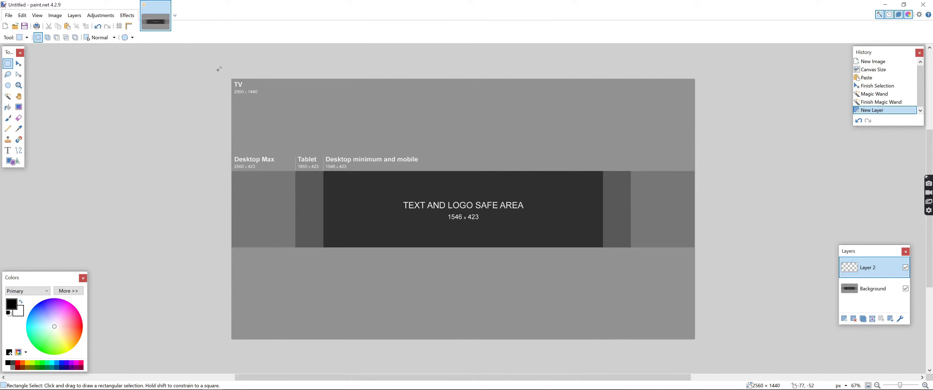
pyautogui.moveTo(216, 70)
pyautogui.mouseDown()
pyautogui.moveTo(311, 101)
pyautogui.moveTo(705, 171)
pyautogui.mouseUp()
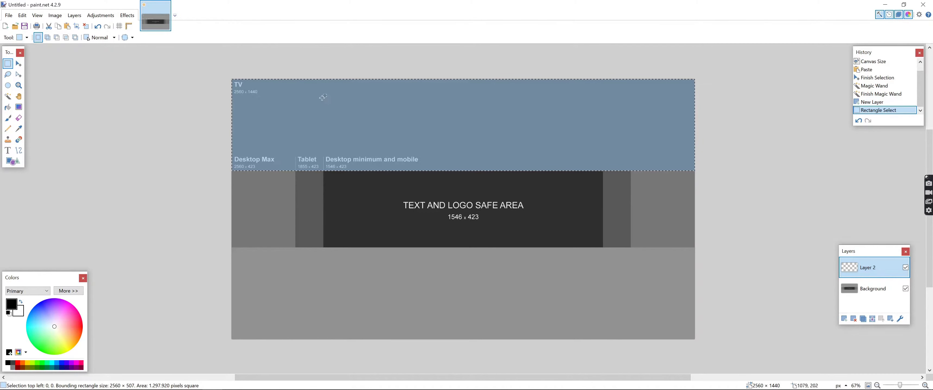
pyautogui.click(8, 107)
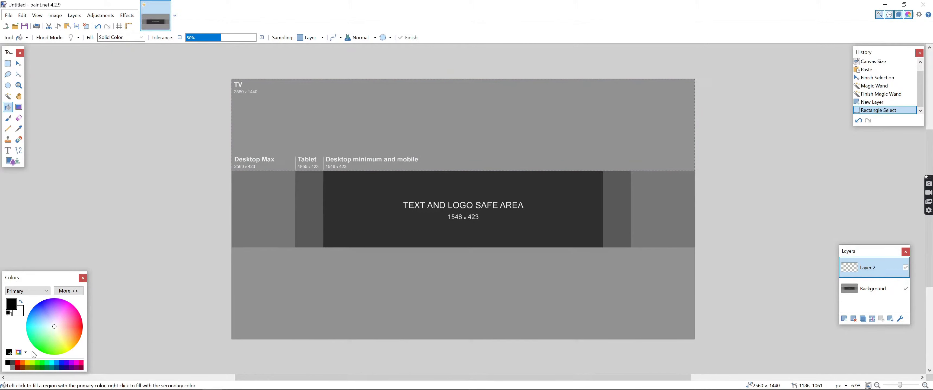
pyautogui.click(283, 128)
pyautogui.press('s')
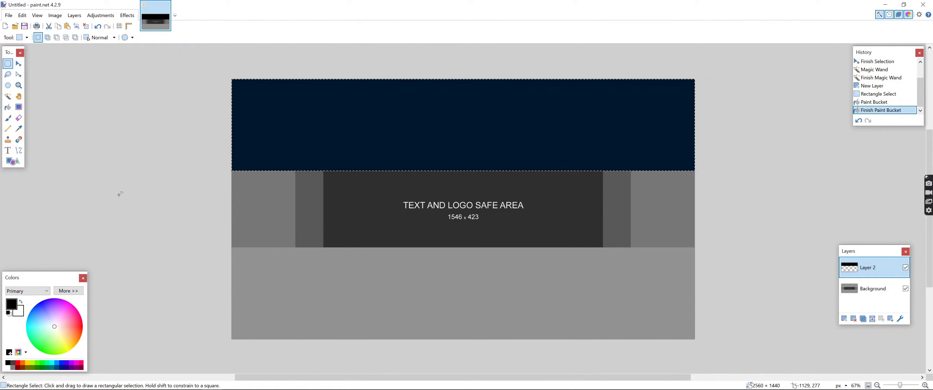
pyautogui.hotkey('ctrl', 'd')
# Step: Select the full-width strip below the template's central band, about 2560 × 506 px, and fill it with black
pyautogui.moveTo(215, 348); pyautogui.dragTo(716, 248)
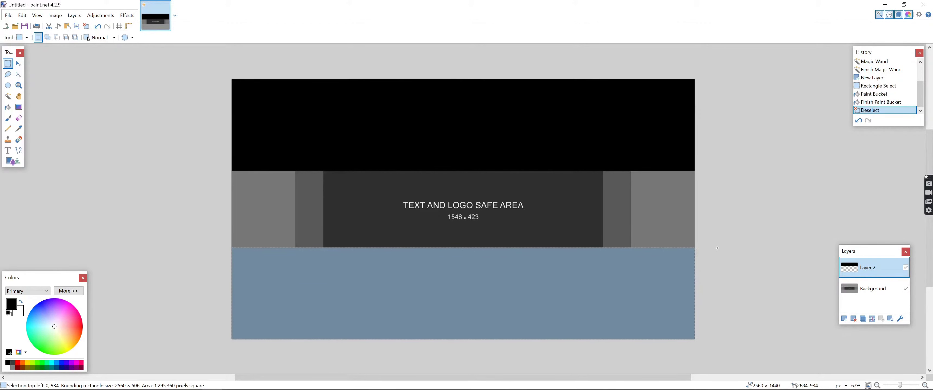
pyautogui.moveTo(717, 248); pyautogui.dragTo(717, 248)
pyautogui.click(8, 107)
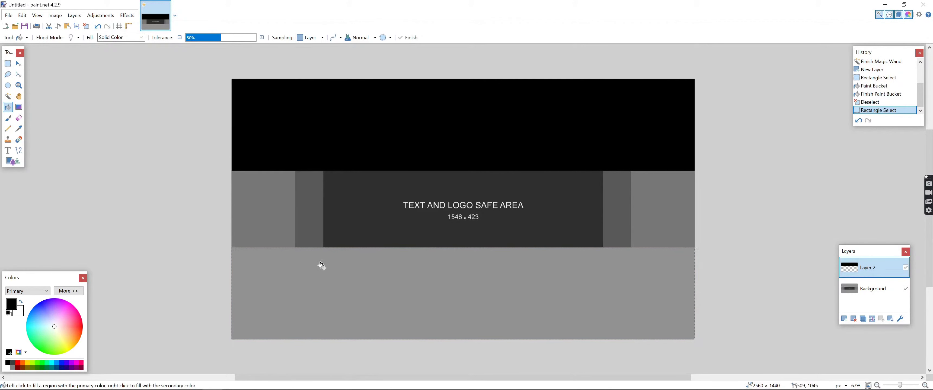
pyautogui.click(322, 268)
pyautogui.press('s')
pyautogui.press('s')
pyautogui.press('s')
pyautogui.press('s')
pyautogui.click(327, 271)
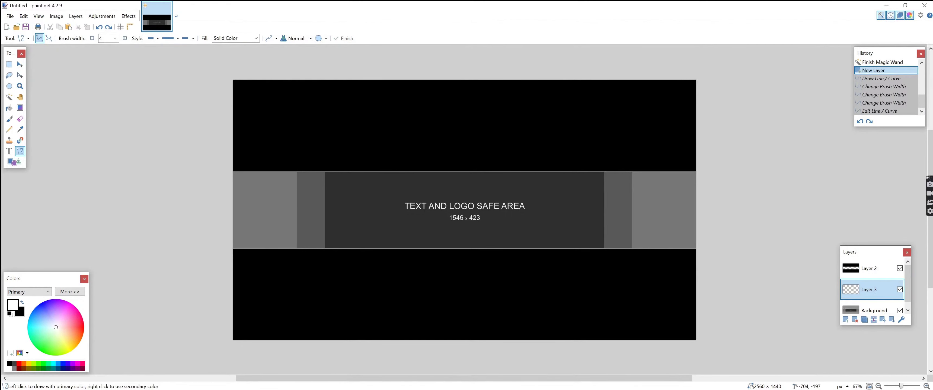
# Step: Draw a slanted white line about 1648 px long on Layer 3, running from above to below the canvas across the safe area's left part
pyautogui.moveTo(339, 73)
pyautogui.mouseDown()
pyautogui.moveTo(375, 162)
pyautogui.moveTo(415, 327)
pyautogui.moveTo(443, 331)
pyautogui.moveTo(431, 357)
pyautogui.mouseUp()
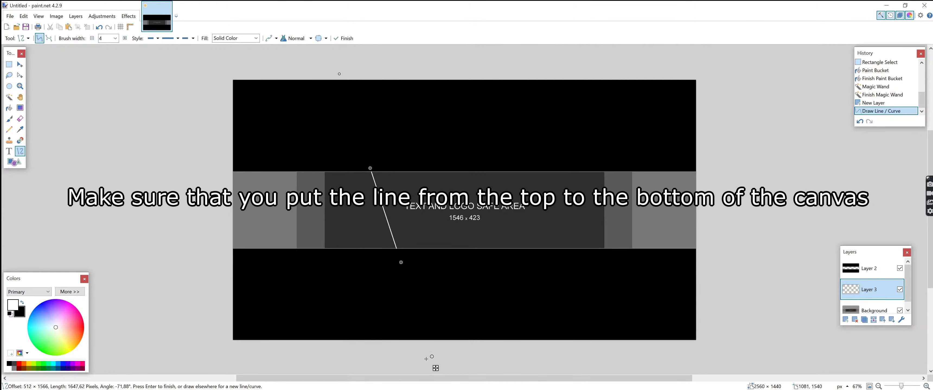
pyautogui.click(9, 97)
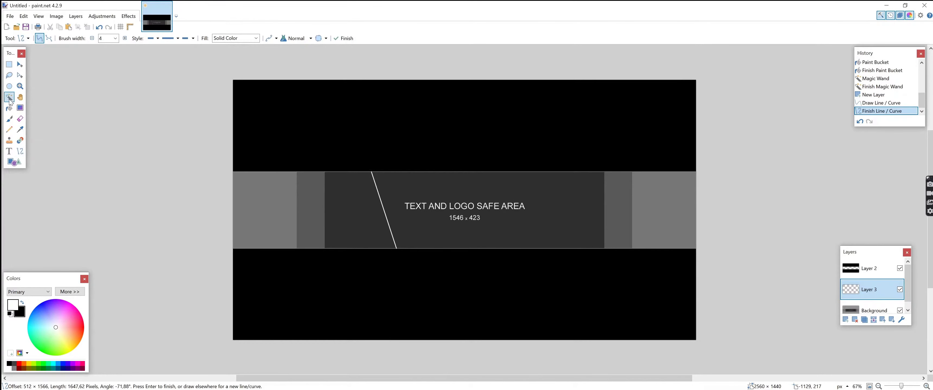
pyautogui.click(108, 116)
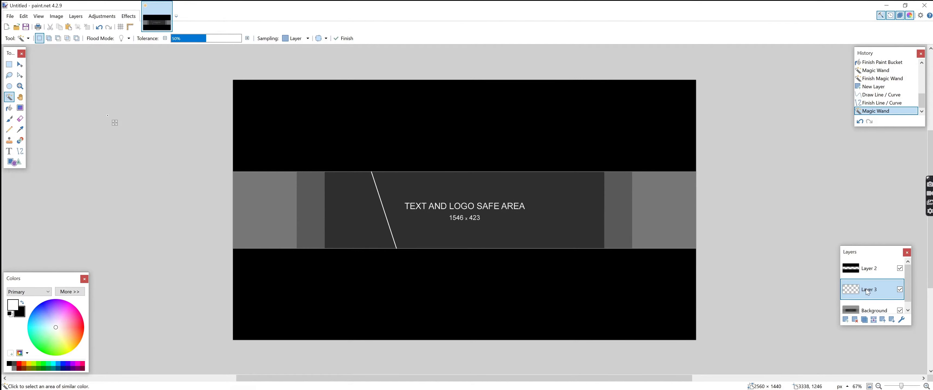
# Step: Duplicate the line layer, flip the copy horizontally to mirror the slanted line, and merge it down into the original line layer
pyautogui.click(864, 320)
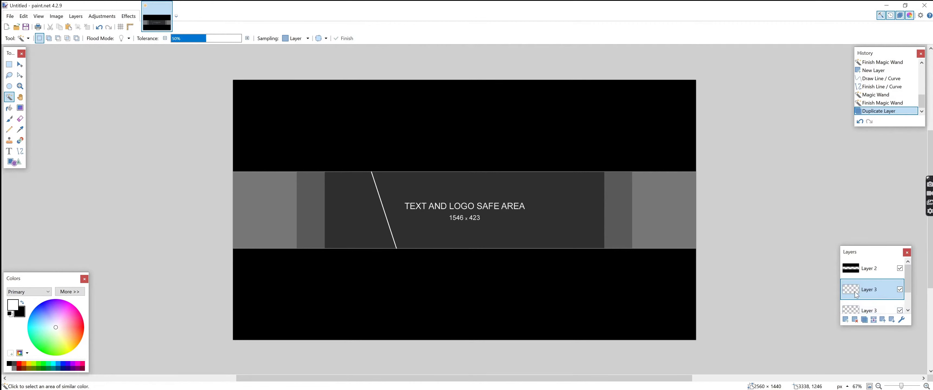
pyautogui.click(75, 16)
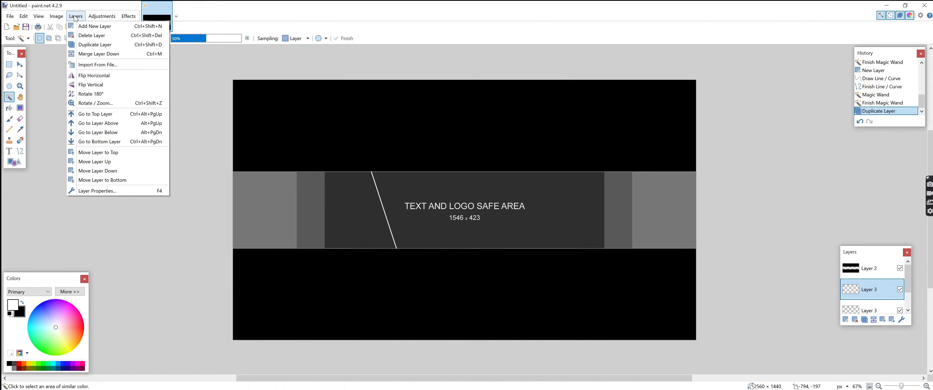
pyautogui.click(99, 76)
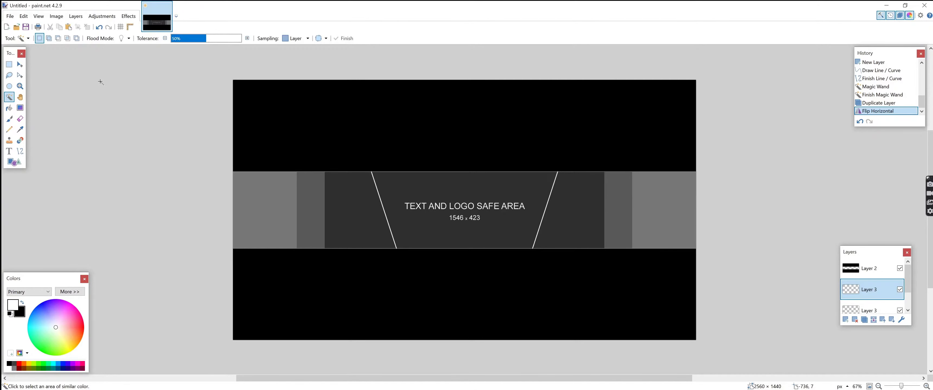
pyautogui.click(873, 321)
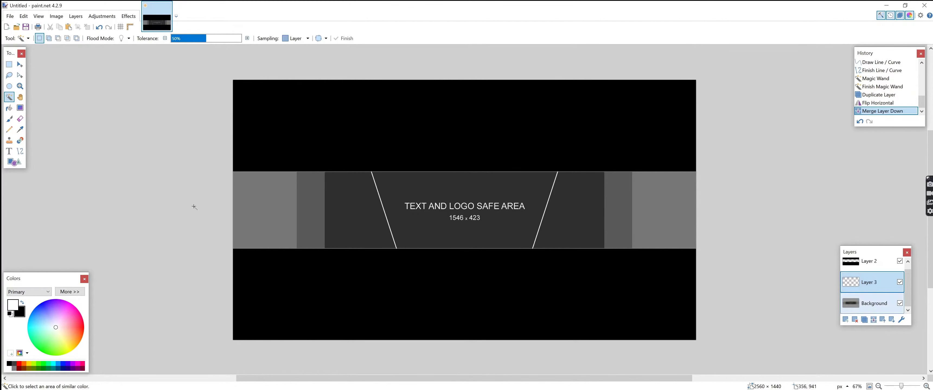
# Step: Apply the Glow effect to the two slanted lines with a radius of 20 and adjusted contrast and brightness
pyautogui.click(101, 16)
pyautogui.moveTo(129, 16)
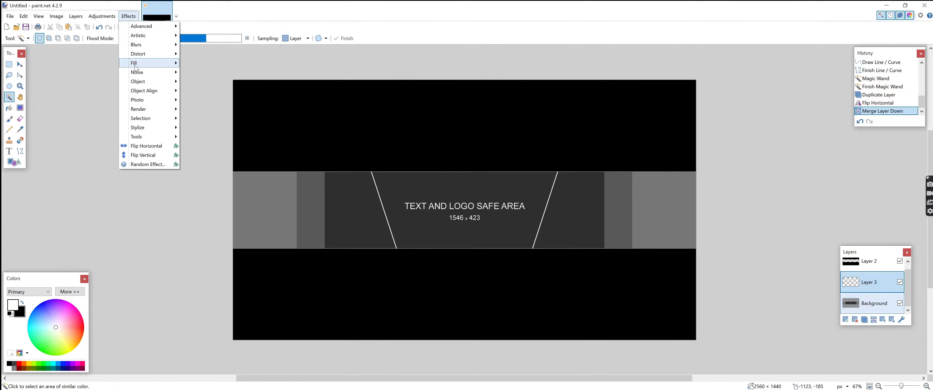
pyautogui.moveTo(145, 100)
pyautogui.click(199, 127)
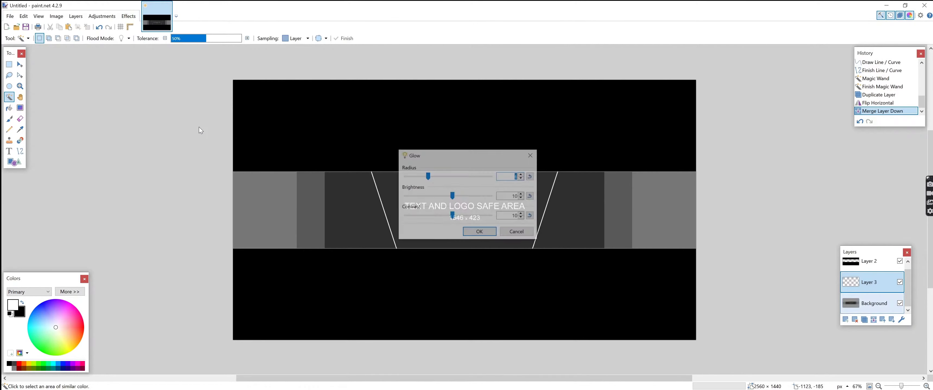
pyautogui.moveTo(415, 156); pyautogui.dragTo(161, 145)
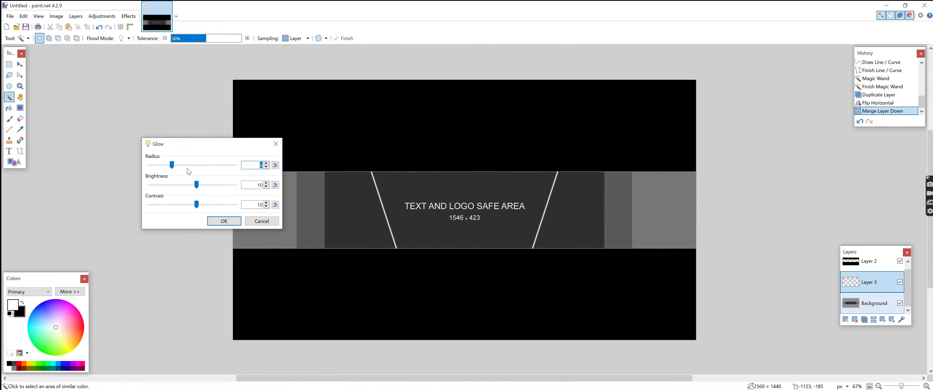
pyautogui.moveTo(175, 170); pyautogui.dragTo(242, 171)
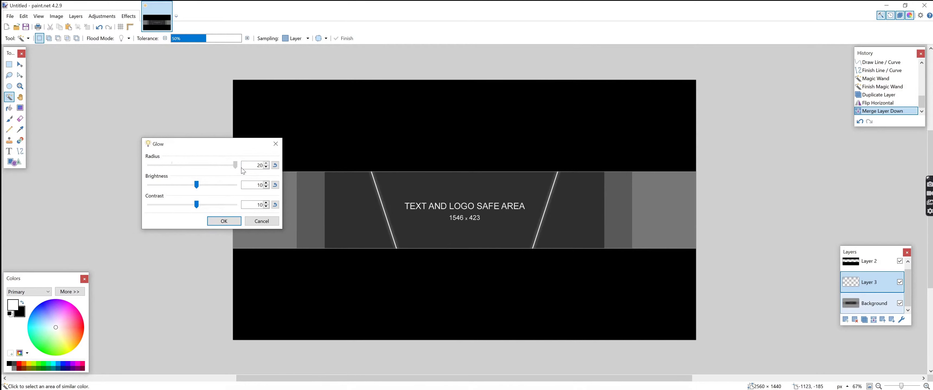
pyautogui.moveTo(196, 205); pyautogui.dragTo(252, 207)
pyautogui.moveTo(196, 185)
pyautogui.mouseDown()
pyautogui.moveTo(175, 193)
pyautogui.moveTo(203, 191)
pyautogui.mouseUp()
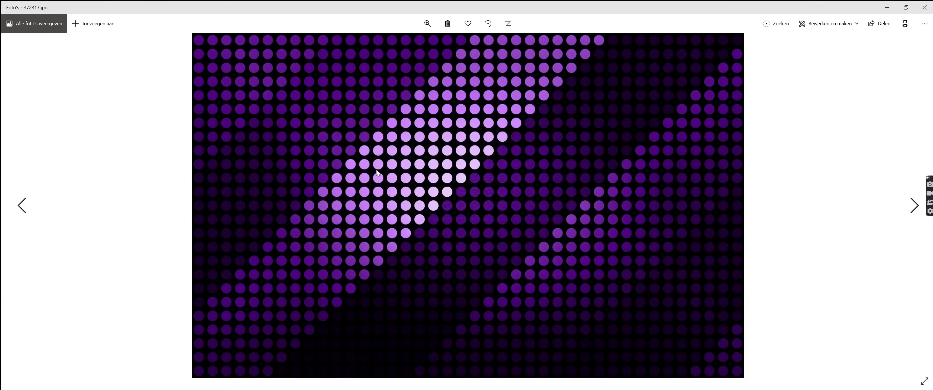
# Step: Copy the purple dotted image 372317.jpg from Photos and paste it into a new layer in paint.net
pyautogui.rightClick(377, 172)
pyautogui.click(304, 252)
pyautogui.moveTo(223, 386)
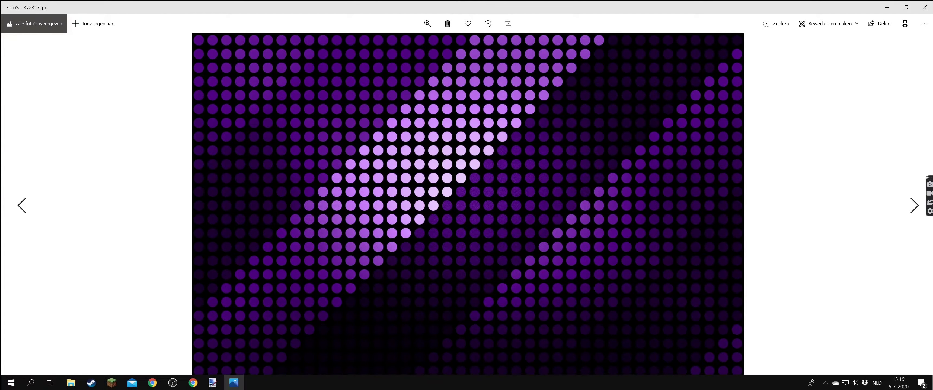
pyautogui.click(213, 385)
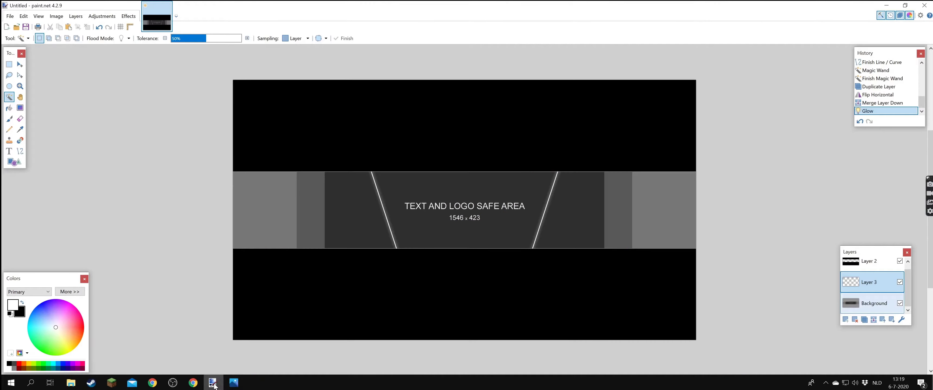
pyautogui.click(851, 324)
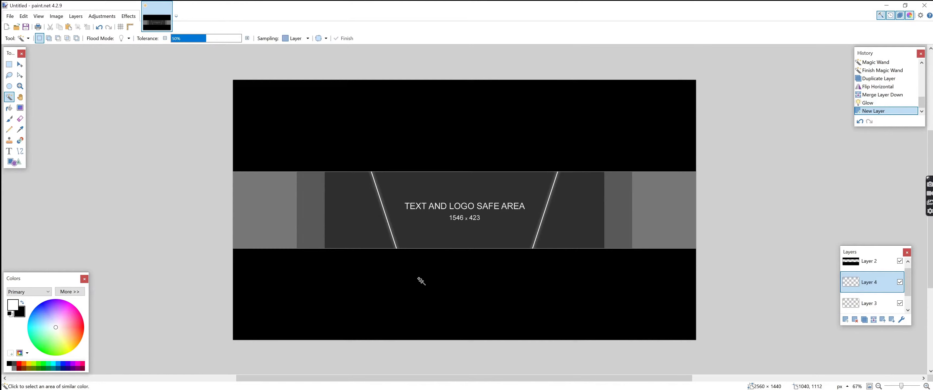
pyautogui.hotkey('ctrl', 'v')
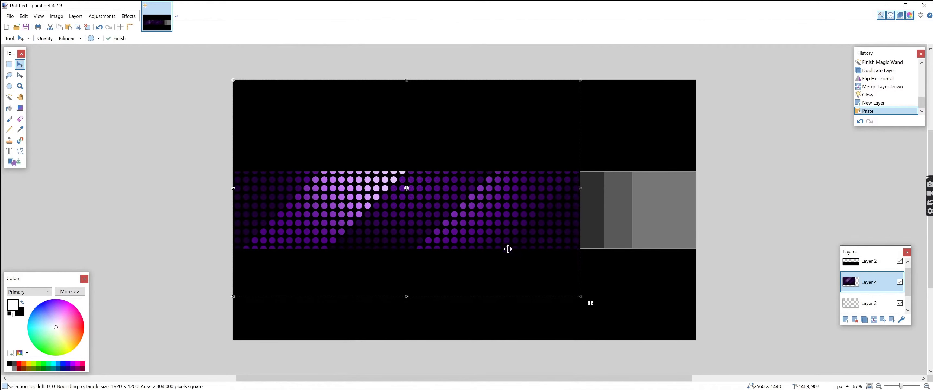
# Step: Shrink the purple dotted image to about 928 × 580 px over the band's left end, move its layer below the line layer, and deselect
pyautogui.moveTo(578, 299); pyautogui.dragTo(376, 256)
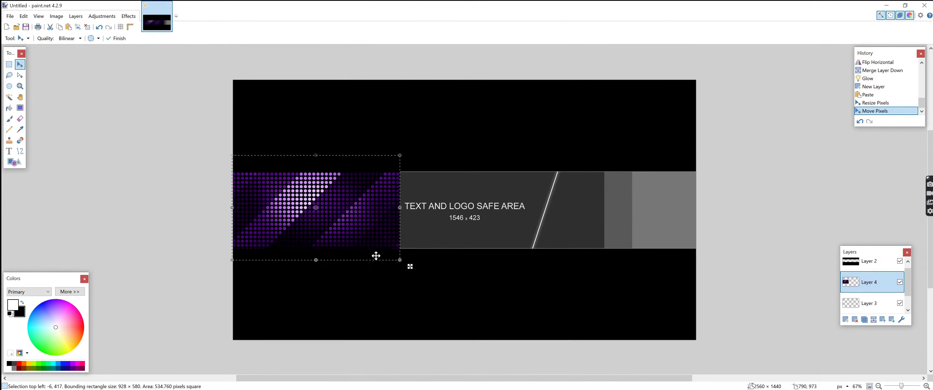
pyautogui.moveTo(858, 287); pyautogui.dragTo(857, 309)
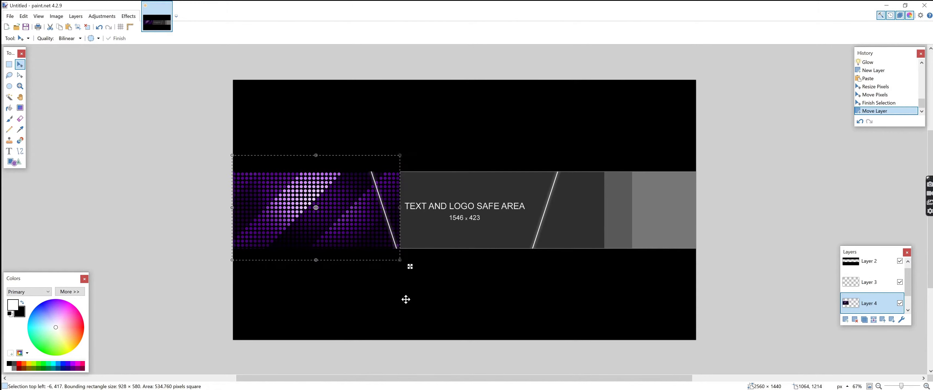
pyautogui.click(9, 97)
pyautogui.click(84, 159)
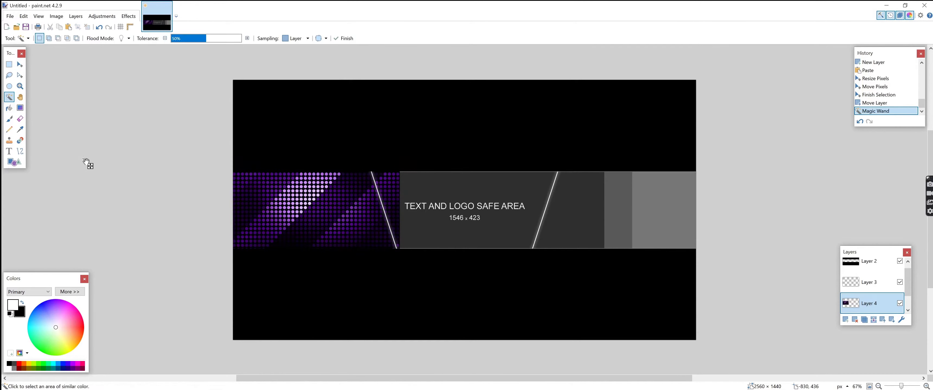
# Step: Duplicate the purple dotted image layer and flip the copy horizontally to mirror it at the band's other end
pyautogui.click(864, 320)
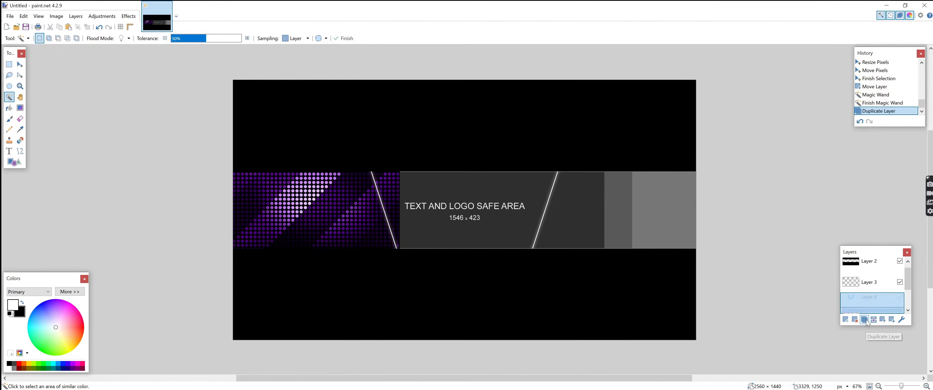
pyautogui.click(98, 16)
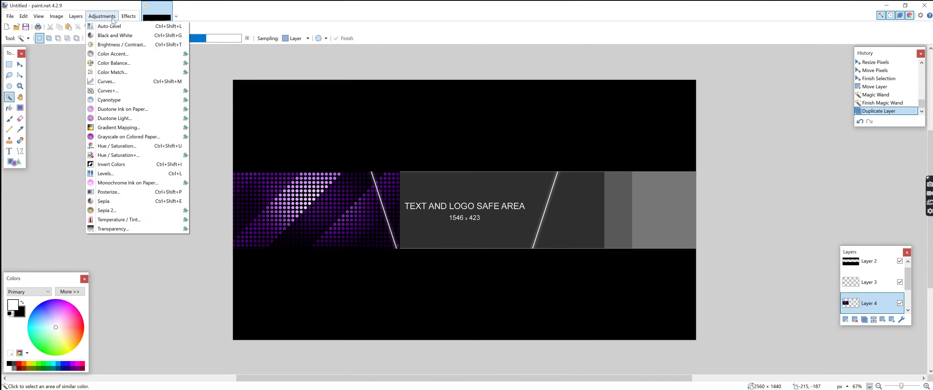
pyautogui.click(98, 16)
pyautogui.click(98, 16)
pyautogui.moveTo(75, 17)
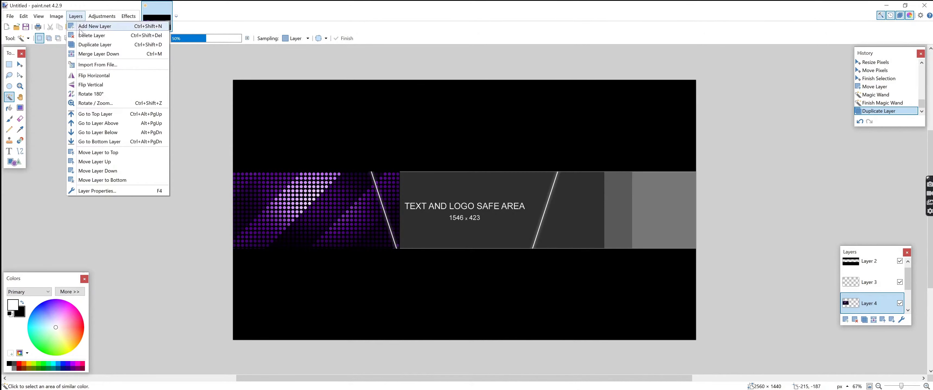
pyautogui.click(94, 76)
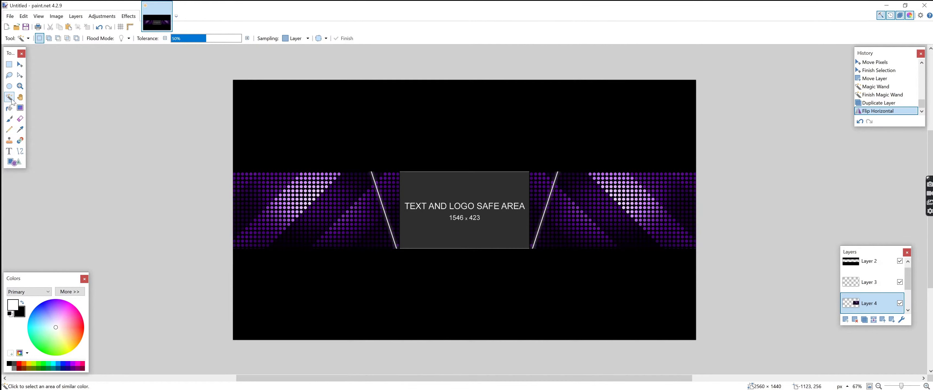
# Step: Magic Wand select the area between the slanted lines on Layer 3, and merge the flipped dotted copy down into the original dotted layer
pyautogui.click(869, 290)
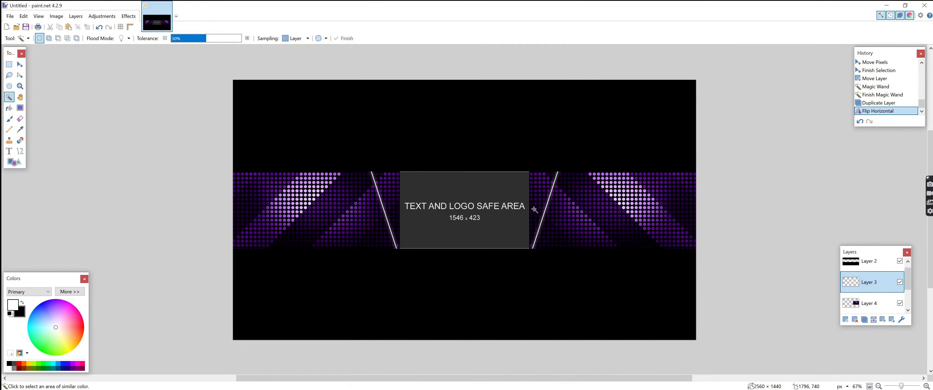
pyautogui.click(433, 196)
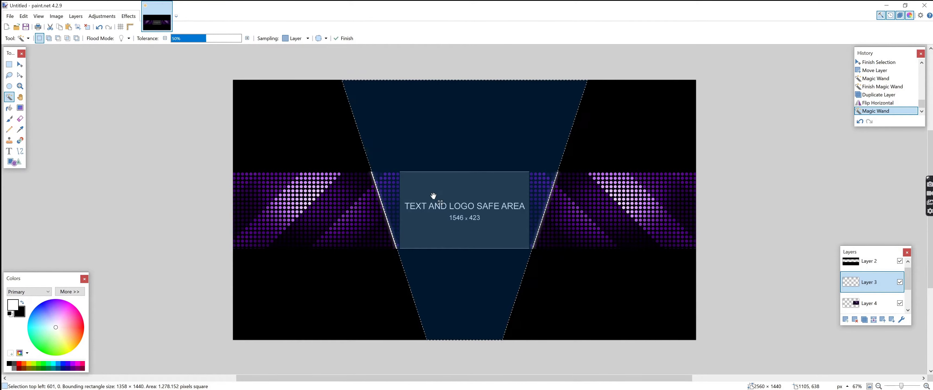
pyautogui.click(870, 303)
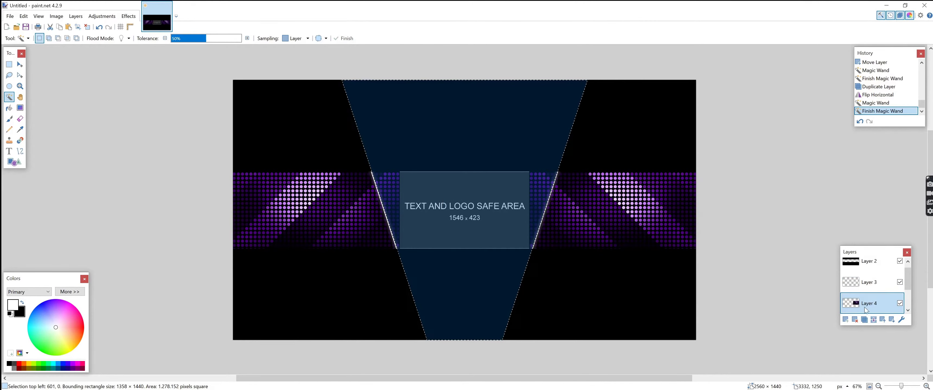
pyautogui.scroll(-1, 872, 295)
pyautogui.click(873, 319)
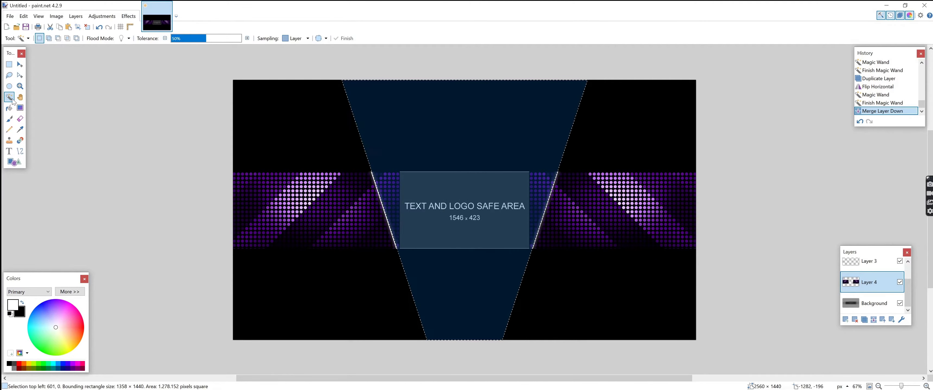
# Step: Erase the dotted pattern inside the selection between the slanted lines using an Eraser brush width of 1700
pyautogui.click(20, 118)
pyautogui.click(94, 39)
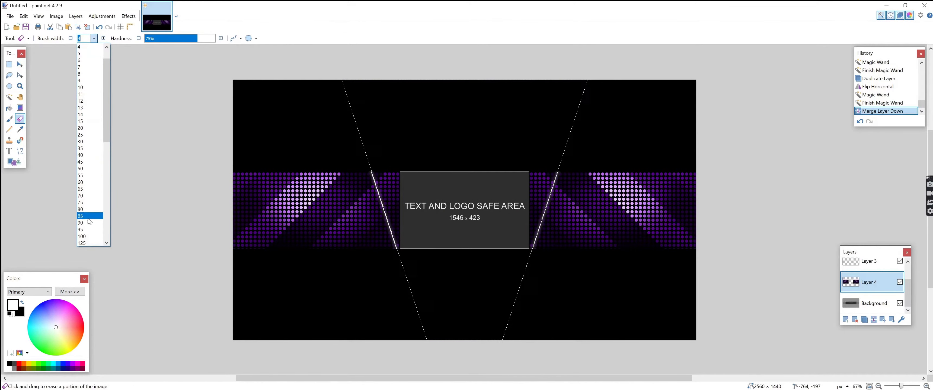
pyautogui.click(85, 240)
pyautogui.click(93, 39)
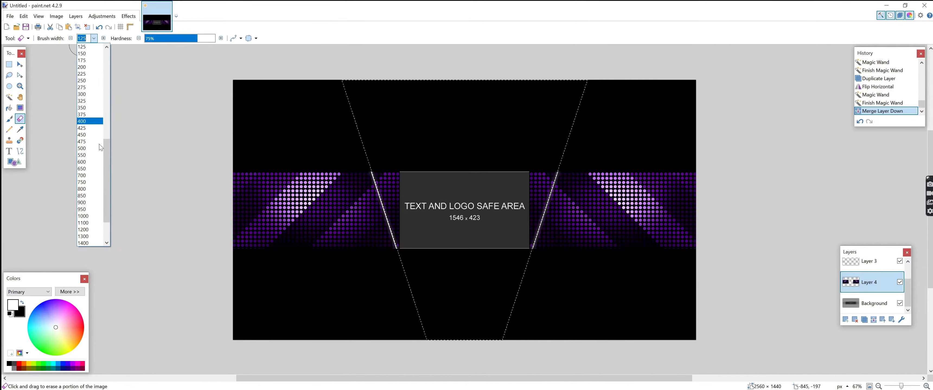
pyautogui.click(85, 235)
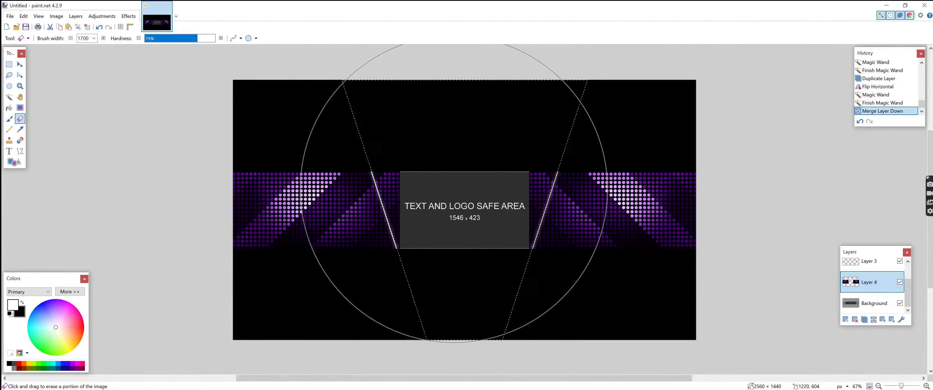
pyautogui.click(457, 189)
pyautogui.click(437, 197)
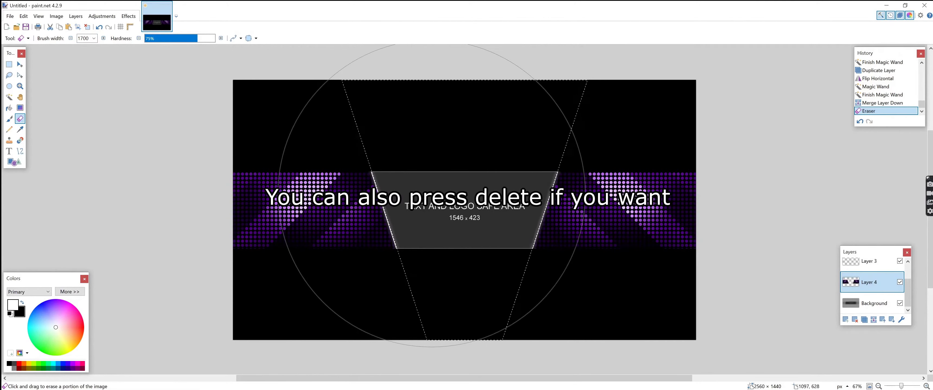
# Step: Clear the selection and convert the dotted side images on Layer 4 to black and white
pyautogui.click(9, 97)
pyautogui.click(112, 151)
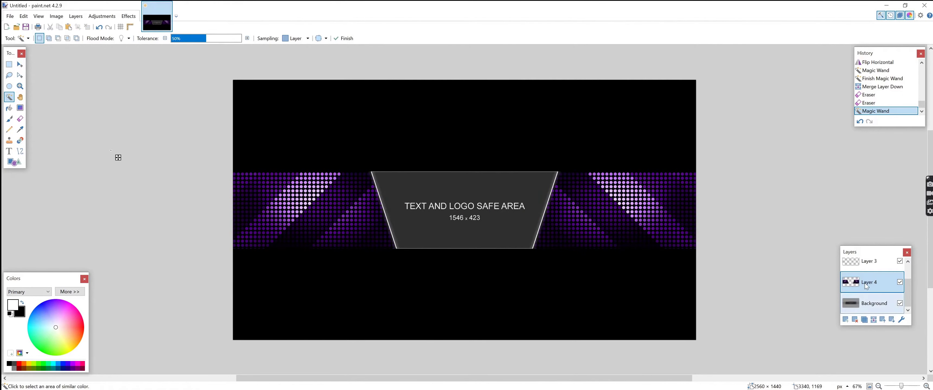
pyautogui.click(102, 16)
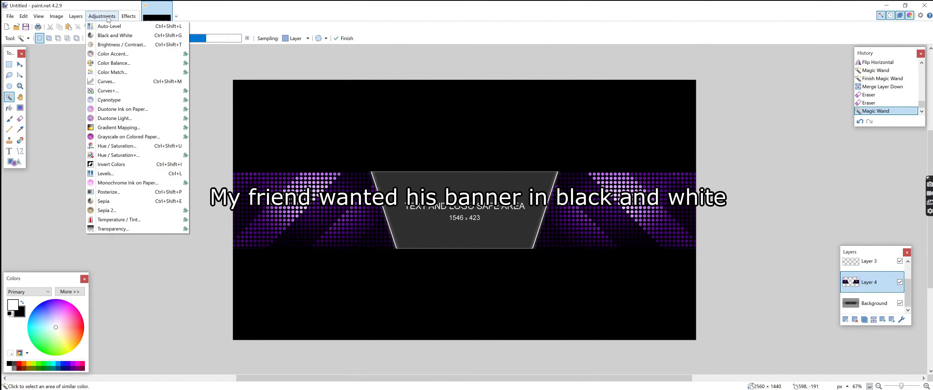
pyautogui.click(108, 36)
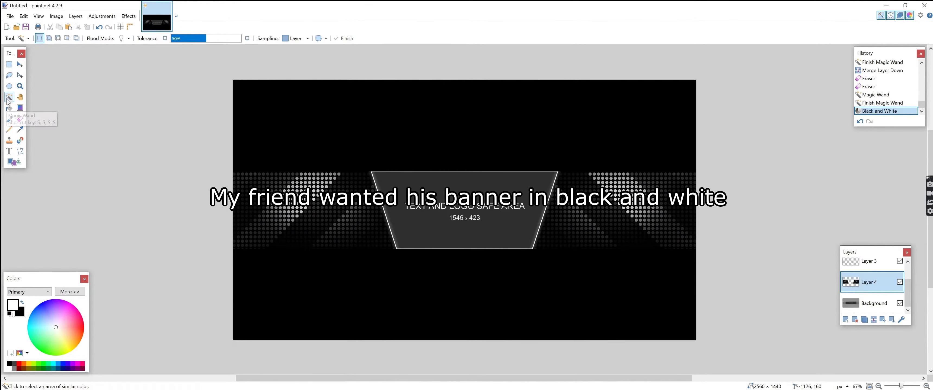
# Step: Add a new layer above the dotted images, copy gpjczcmghyj11.png from Photos, and paste it into that layer in paint.net
pyautogui.click(846, 320)
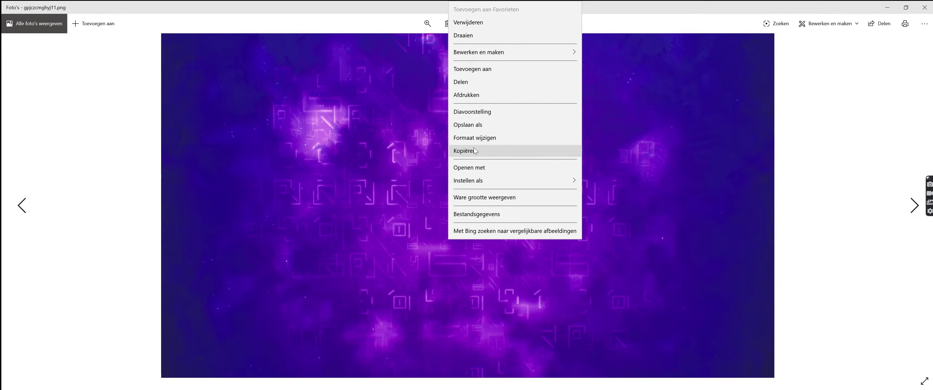
pyautogui.click(474, 150)
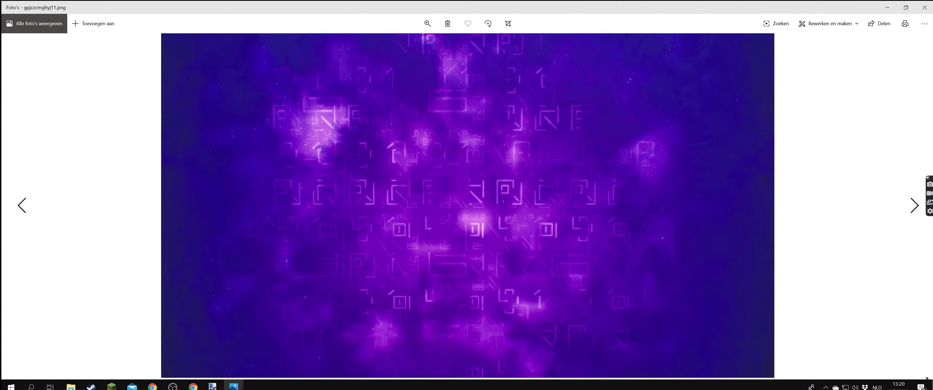
pyautogui.click(212, 383)
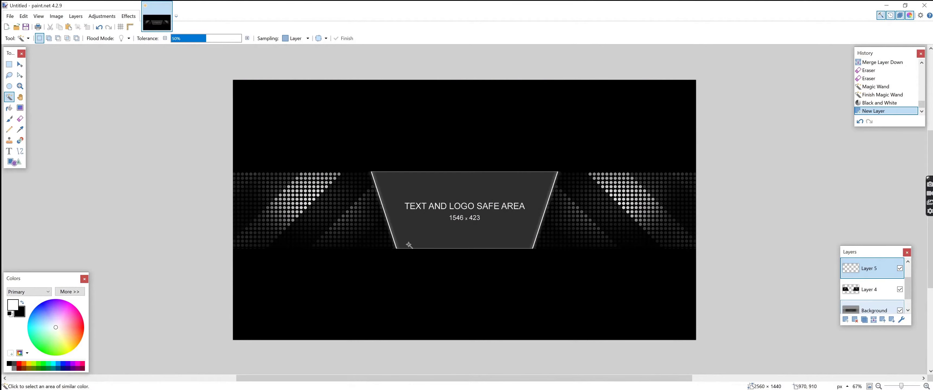
pyautogui.hotkey('ctrl', 'v')
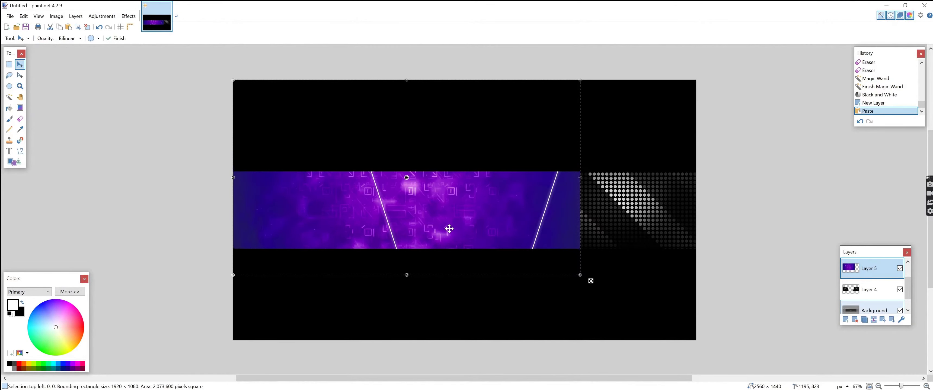
# Step: Shrink the pasted purple symbol image to about 1369 × 770 px, centre it across the slanted lines, and deselect
pyautogui.moveTo(446, 229); pyautogui.dragTo(503, 243)
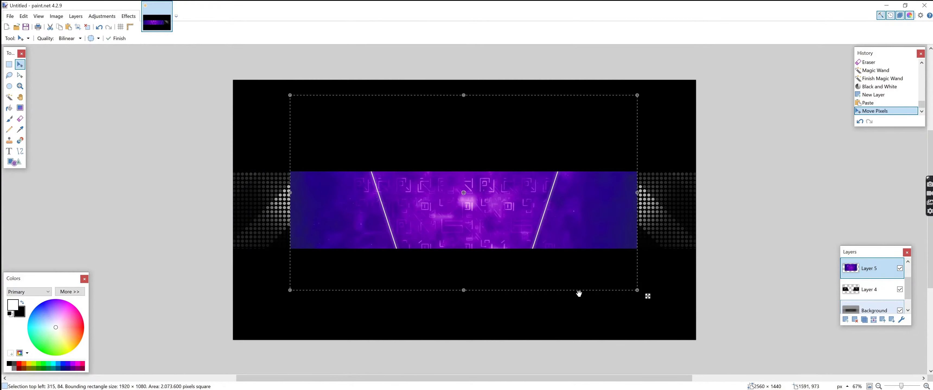
pyautogui.moveTo(636, 290); pyautogui.dragTo(568, 249)
pyautogui.hotkey('ctrl', 'z')
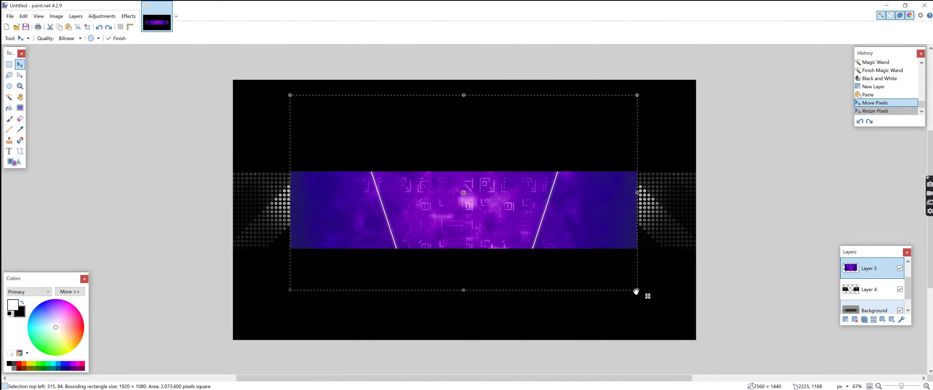
pyautogui.moveTo(619, 284); pyautogui.dragTo(543, 241)
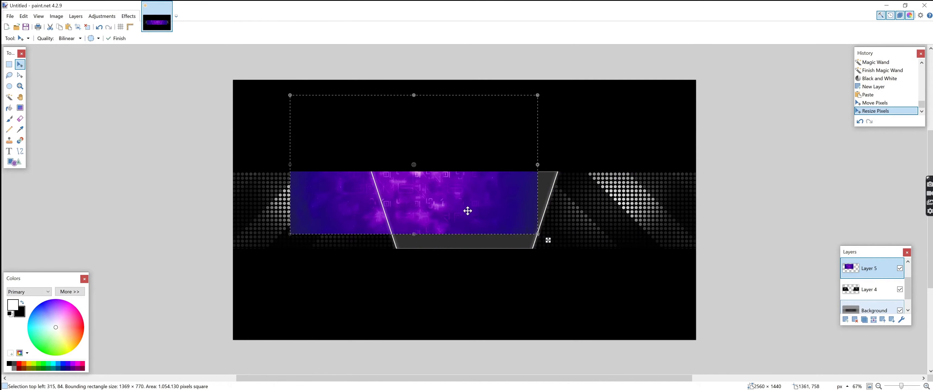
pyautogui.moveTo(499, 226); pyautogui.dragTo(507, 252)
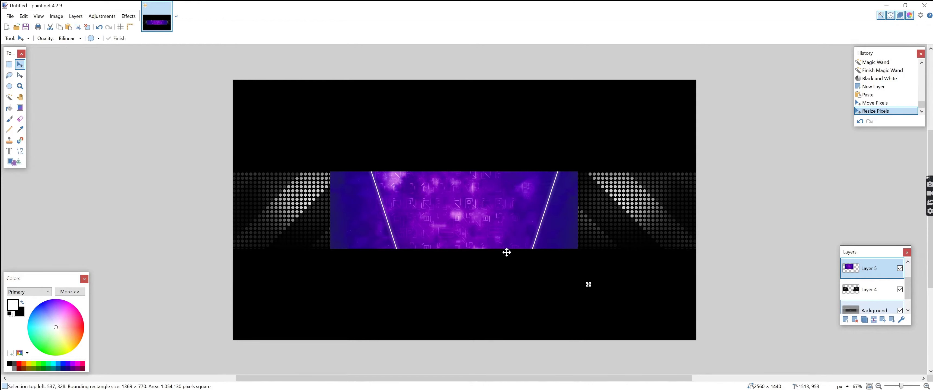
pyautogui.moveTo(507, 252); pyautogui.dragTo(511, 252)
pyautogui.click(9, 97)
pyautogui.click(188, 214)
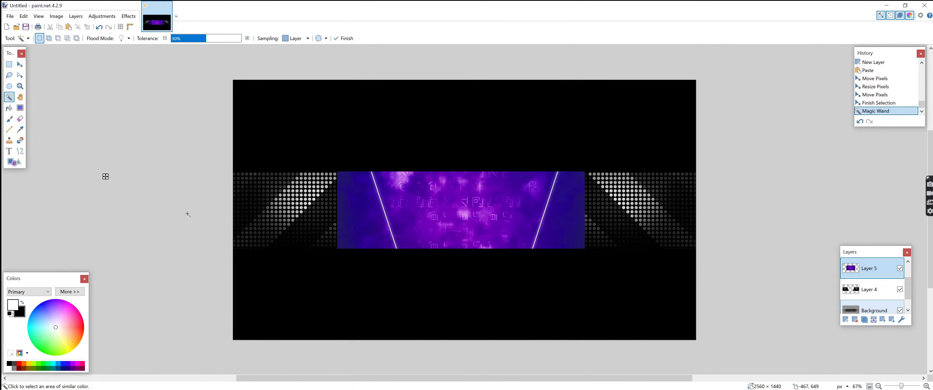
# Step: Magic Wand select both areas outside the slanted lines on Layer 3
pyautogui.scroll(2, 846, 289)
pyautogui.click(848, 290)
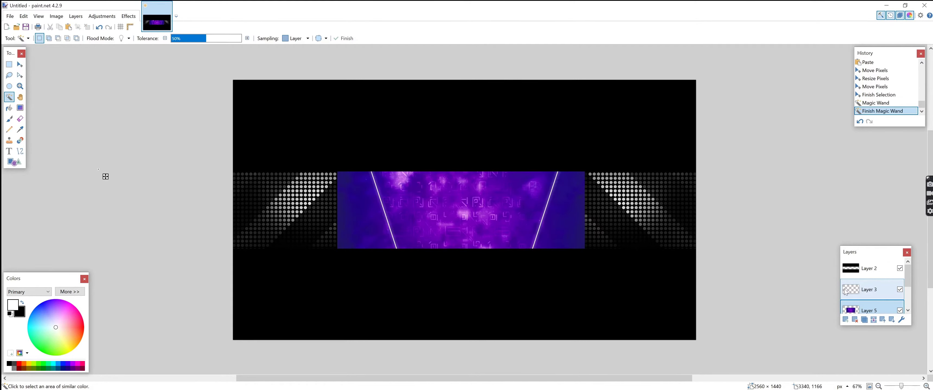
pyautogui.click(311, 210)
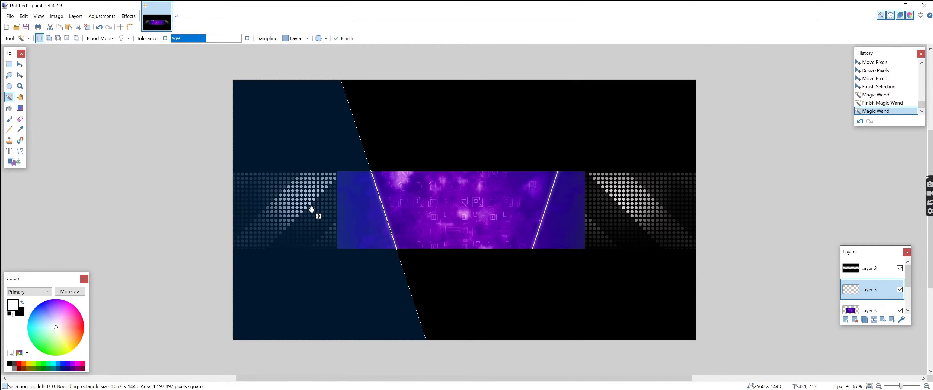
pyautogui.keyDown('ctrl'); pyautogui.click(613, 208); pyautogui.keyUp('ctrl')
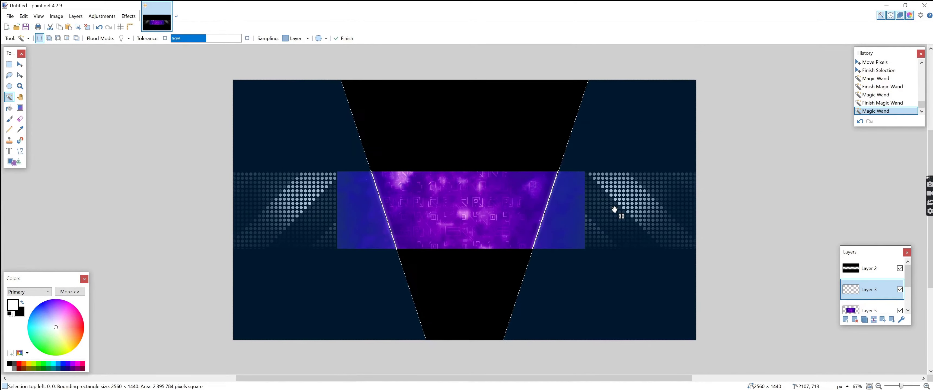
# Step: Erase the parts of the purple symbol image on Layer 5 that extend outside the two slanted lines
pyautogui.click(854, 309)
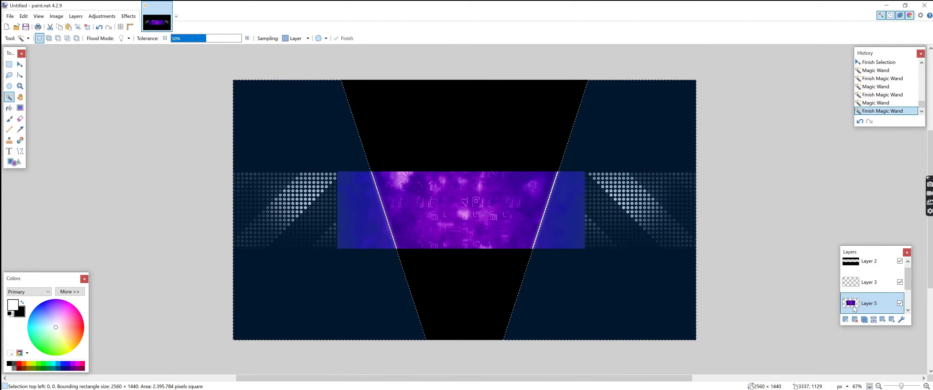
pyautogui.click(19, 118)
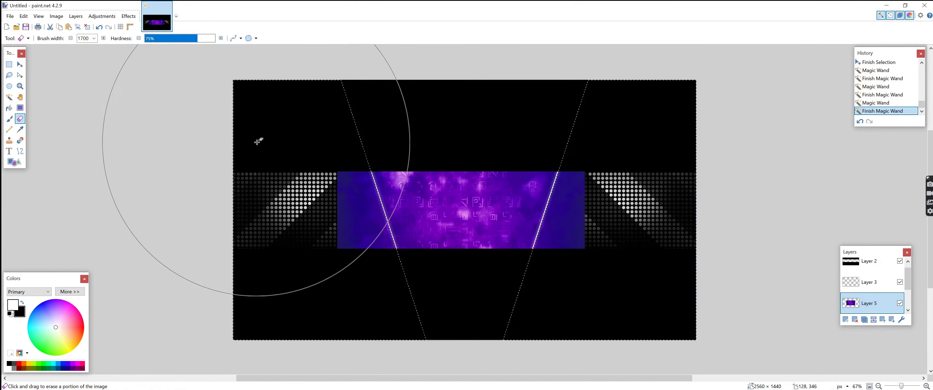
pyautogui.moveTo(260, 140)
pyautogui.mouseDown()
pyautogui.moveTo(292, 206)
pyautogui.moveTo(275, 195)
pyautogui.moveTo(302, 172)
pyautogui.moveTo(672, 187)
pyautogui.moveTo(634, 240)
pyautogui.mouseUp()
pyautogui.click(633, 239)
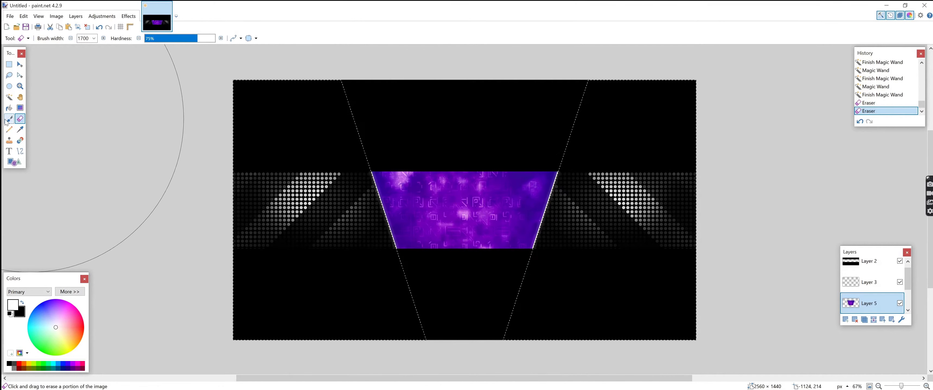
# Step: Clear the selection and convert the centre symbol image on Layer 5 to black and white
pyautogui.click(9, 97)
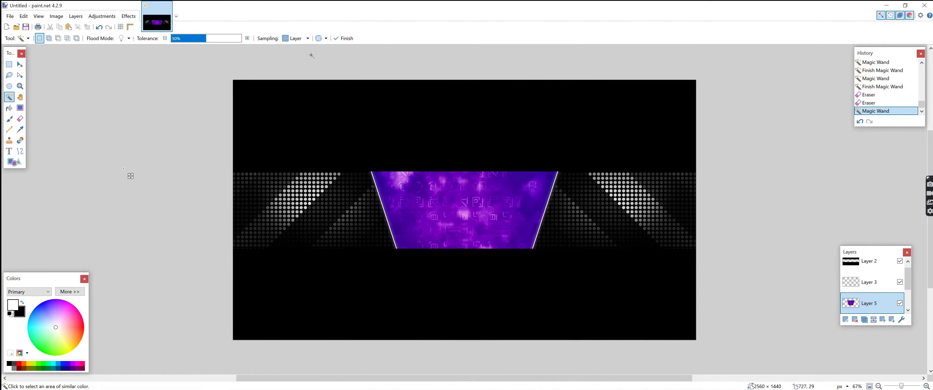
pyautogui.click(102, 16)
pyautogui.click(107, 35)
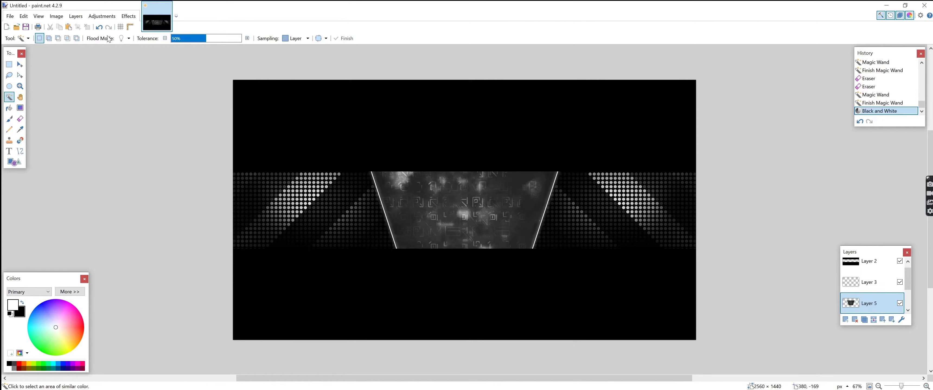
# Step: Merge the centre symbol image layer down into the dotted side image layer
pyautogui.scroll(1, 877, 296)
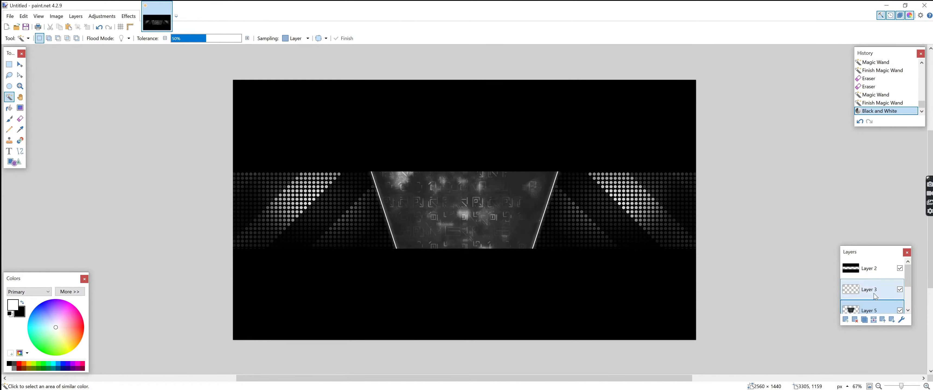
pyautogui.moveTo(910, 276); pyautogui.dragTo(910, 297)
pyautogui.click(873, 320)
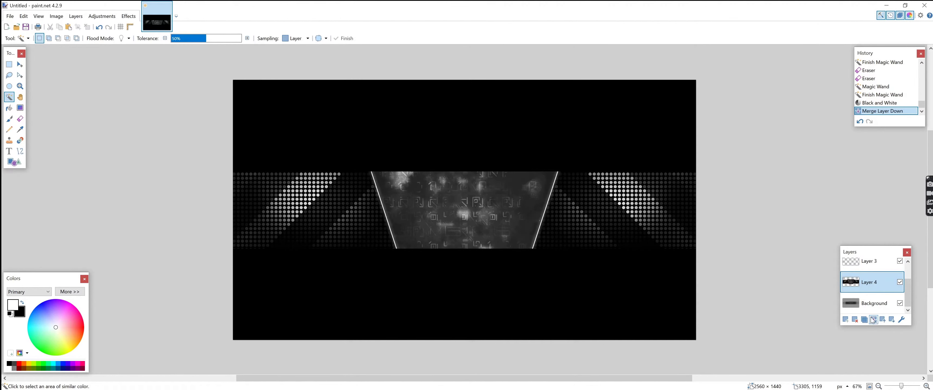
pyautogui.scroll(2, 883, 306)
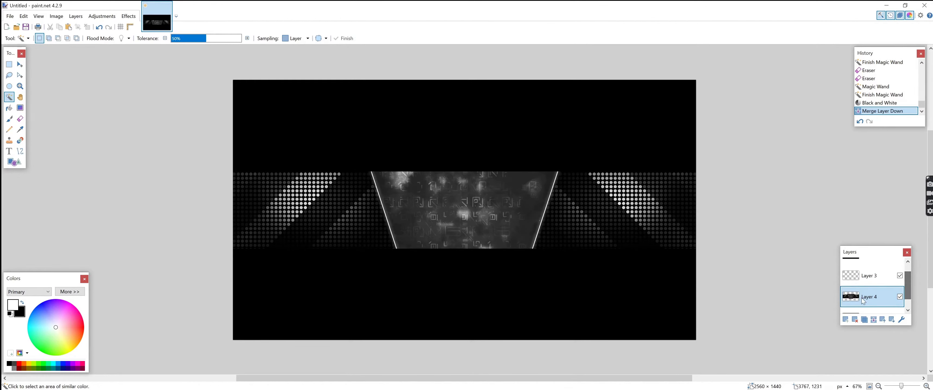
# Step: Copy the sky-star-Black-Wallpaper image from the Photos viewer and paste it onto a new layer above Layer 4
pyautogui.click(844, 319)
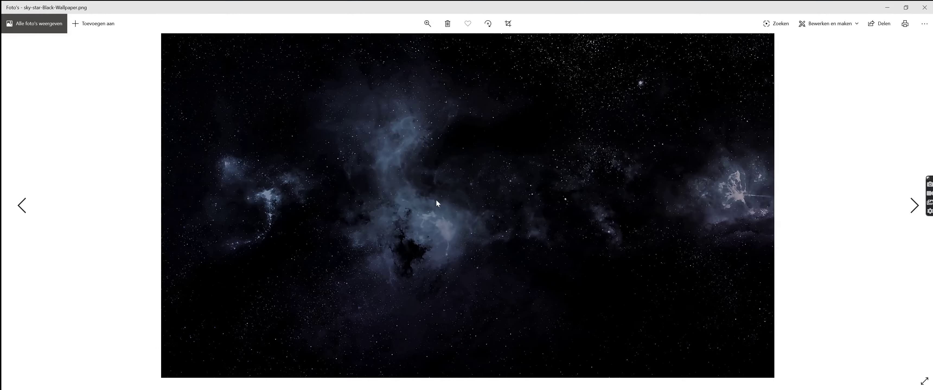
pyautogui.rightClick(437, 201)
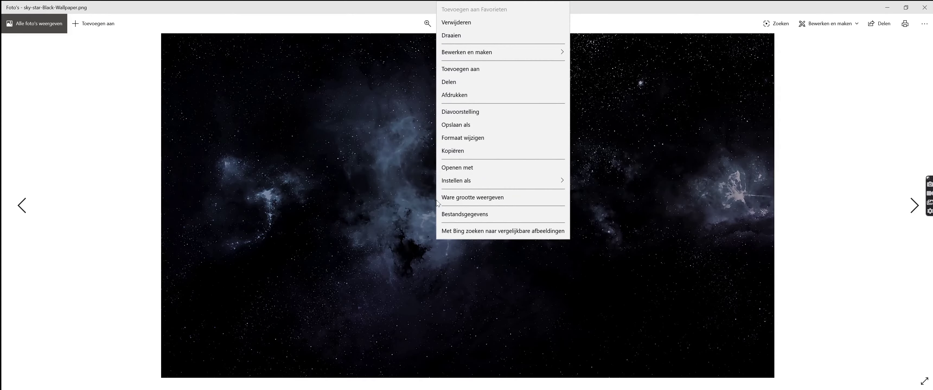
pyautogui.click(453, 151)
pyautogui.hotkey('alt', 'Tab')
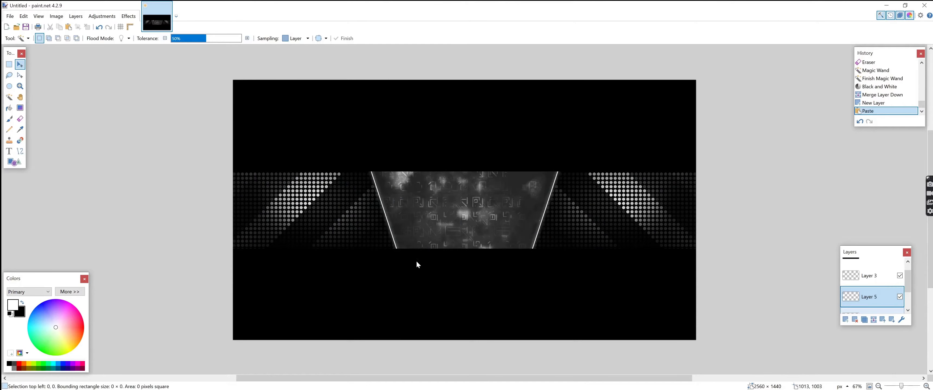
pyautogui.hotkey('ctrl', 'v')
# Step: Enlarge the pasted starry sky image to about 2624 × 1476 px and position it to cover the whole banner strip
pyautogui.moveTo(433, 235); pyautogui.dragTo(455, 174)
pyautogui.moveTo(576, 218); pyautogui.dragTo(711, 293)
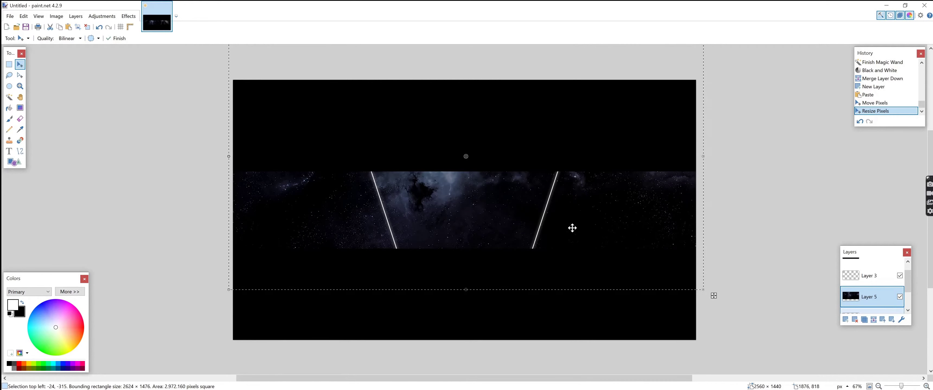
pyautogui.moveTo(517, 210); pyautogui.dragTo(510, 256)
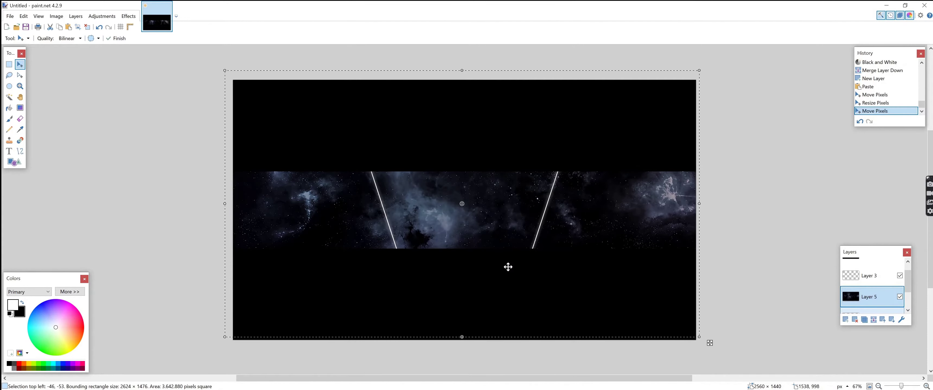
# Step: Convert the starry sky image on Layer 5 to black and white and clear its selection
pyautogui.click(101, 16)
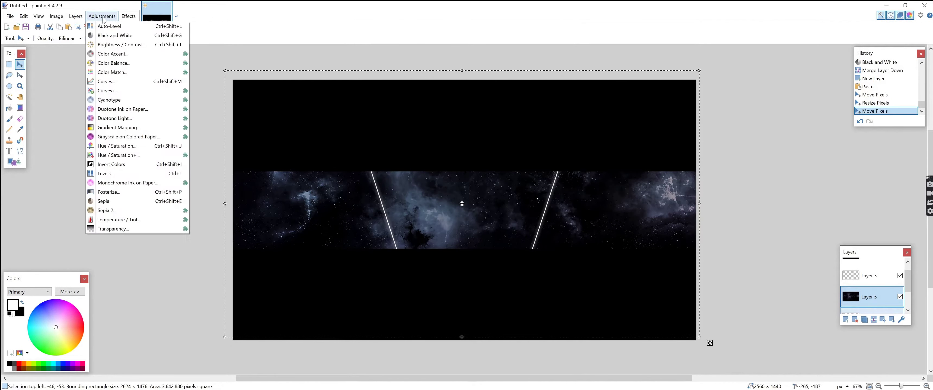
pyautogui.click(110, 35)
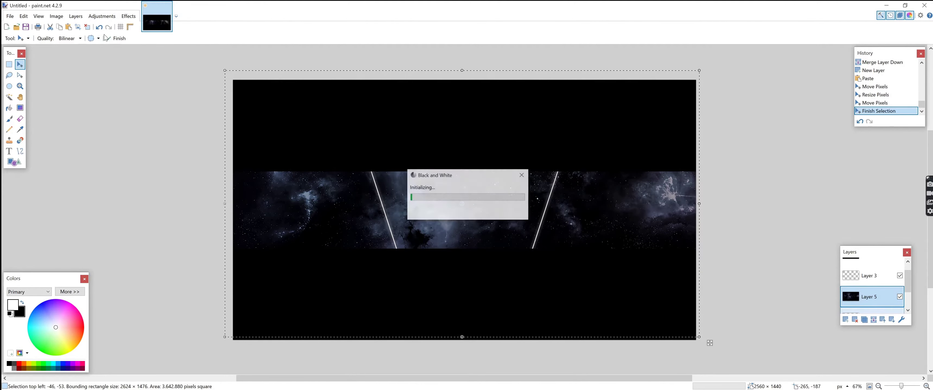
pyautogui.click(9, 97)
pyautogui.click(70, 137)
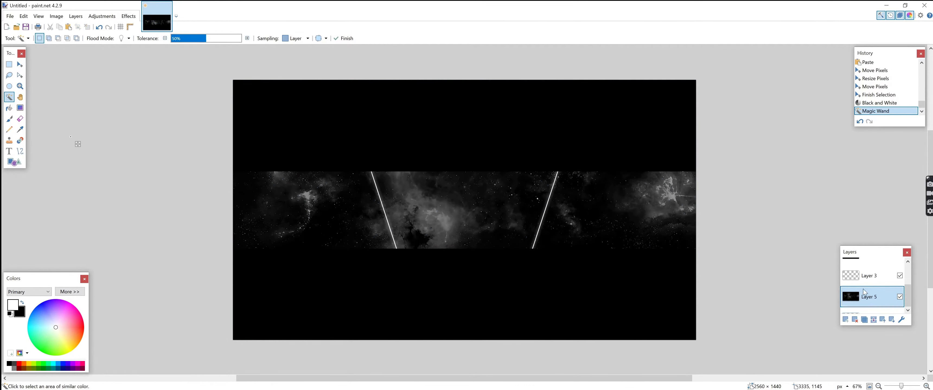
# Step: Lower the opacity of the starry sky layer, Layer 5, to about half so the dots and symbols show through
pyautogui.scroll(1, 859, 307)
pyautogui.doubleClick(855, 311)
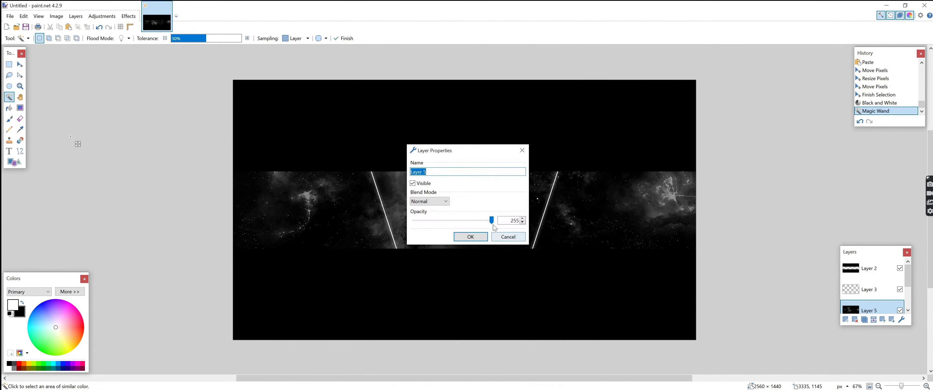
pyautogui.moveTo(493, 220); pyautogui.dragTo(463, 225)
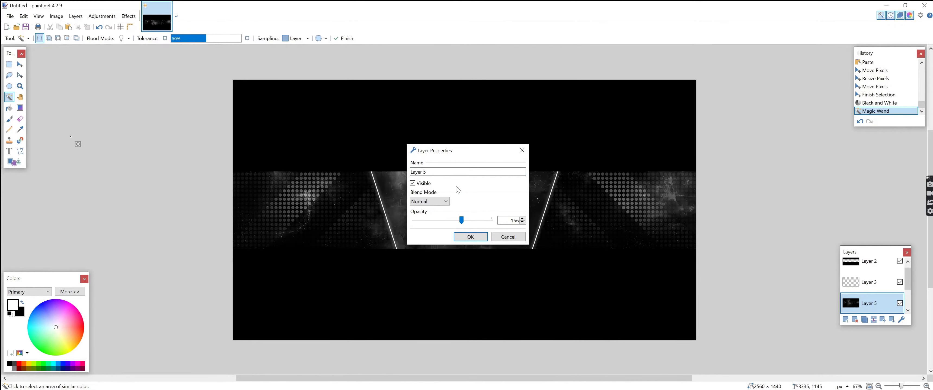
pyautogui.moveTo(460, 152); pyautogui.dragTo(697, 98)
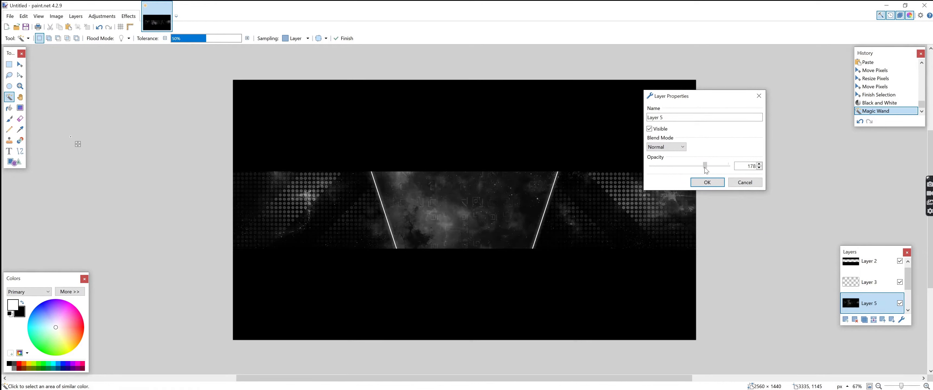
pyautogui.moveTo(705, 170)
pyautogui.mouseDown()
pyautogui.moveTo(681, 168)
pyautogui.moveTo(696, 168)
pyautogui.mouseUp()
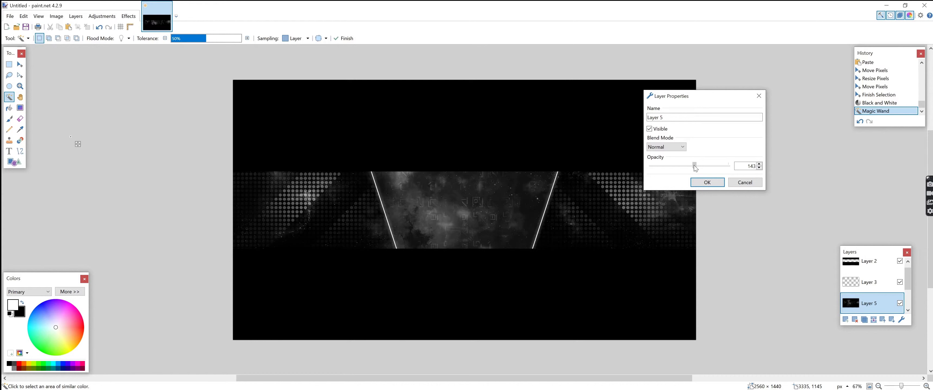
pyautogui.moveTo(696, 169); pyautogui.dragTo(691, 168)
pyautogui.click(695, 185)
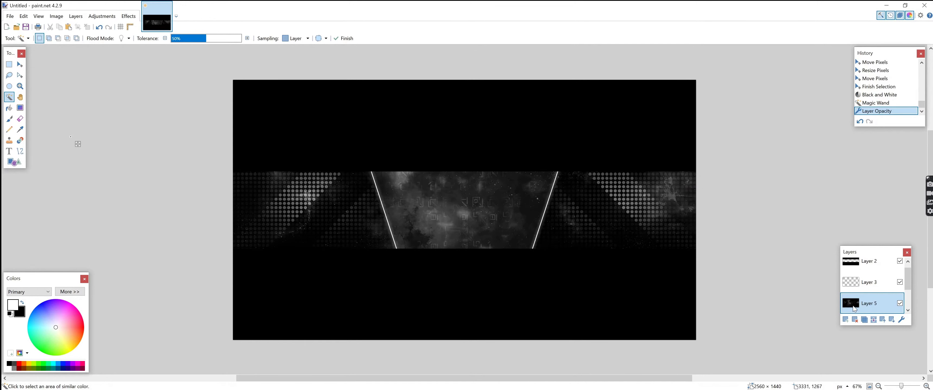
# Step: Add a new layer above Layer 5 and draw a vertical grey-to-black linear gradient about 375 px long, upward from below the banner strip
pyautogui.click(845, 320)
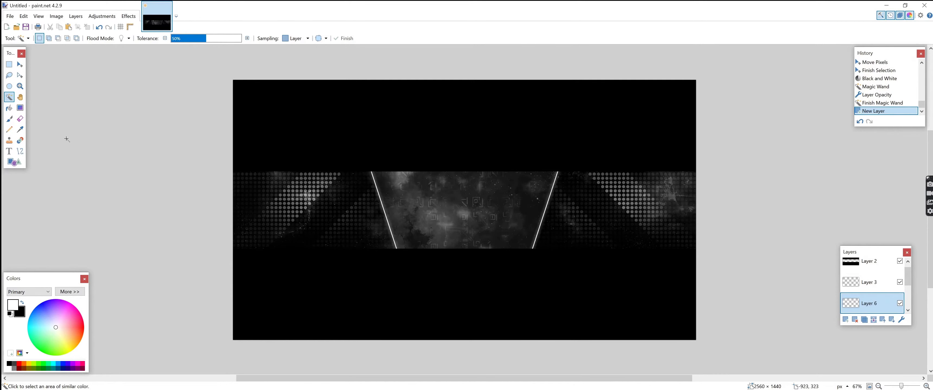
pyautogui.click(20, 107)
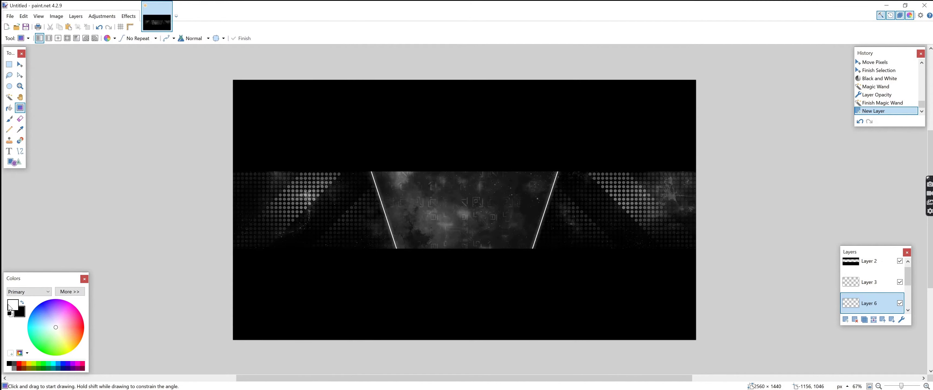
pyautogui.click(14, 368)
pyautogui.moveTo(447, 275); pyautogui.dragTo(455, 226)
# Step: Set the opacity of the gradient layer, Layer 6, to 125
pyautogui.doubleClick(856, 303)
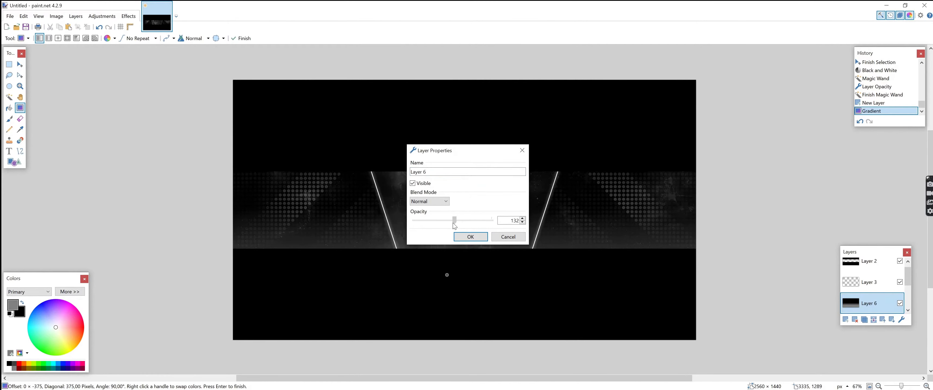
pyautogui.moveTo(440, 154); pyautogui.dragTo(731, 100)
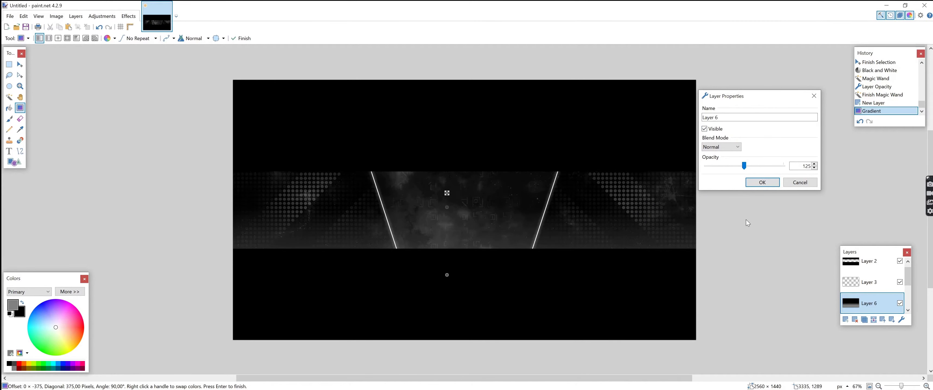
pyautogui.click(760, 183)
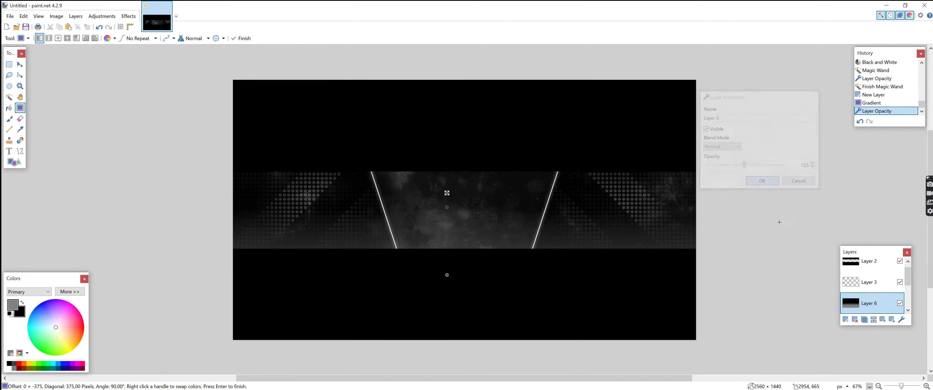
# Step: Move the gradient layer, Layer 6, beneath the starry sky Layer 5 and toggle its visibility to compare the effect
pyautogui.scroll(-2, 867, 300)
pyautogui.scroll(2, 867, 300)
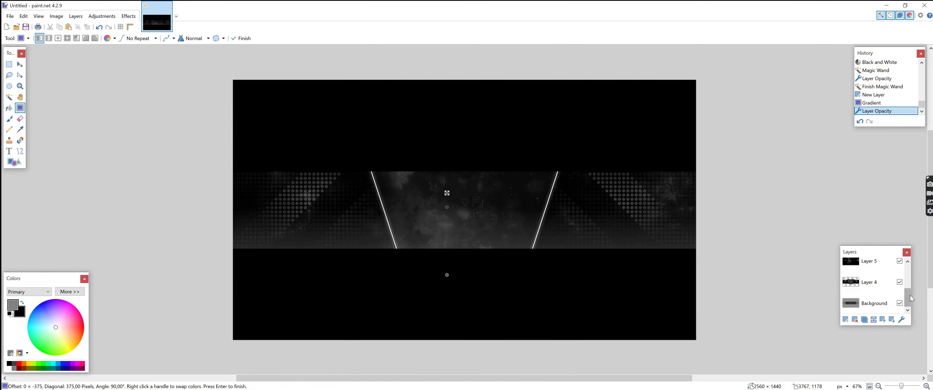
pyautogui.moveTo(869, 263); pyautogui.dragTo(872, 288)
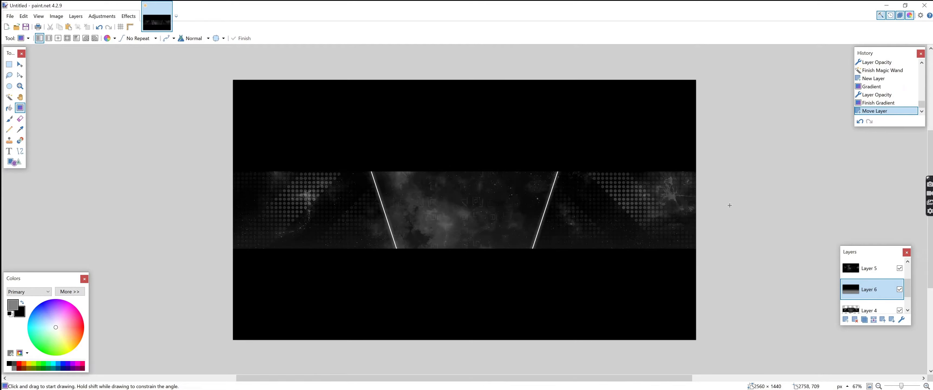
pyautogui.click(900, 290)
pyautogui.click(900, 290)
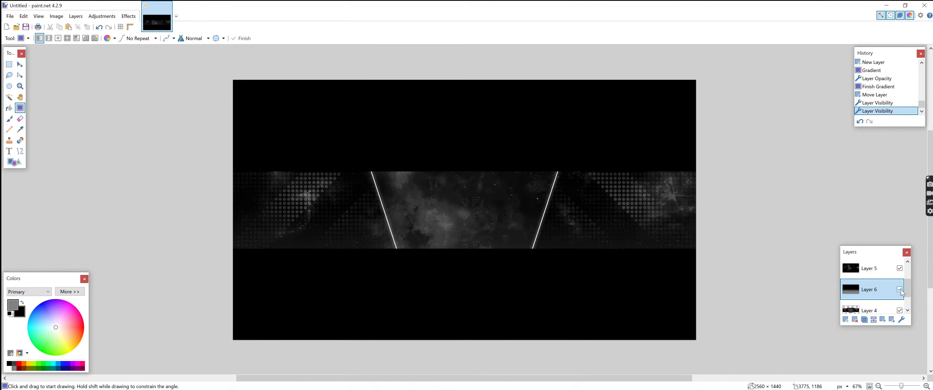
pyautogui.click(899, 290)
pyautogui.click(900, 290)
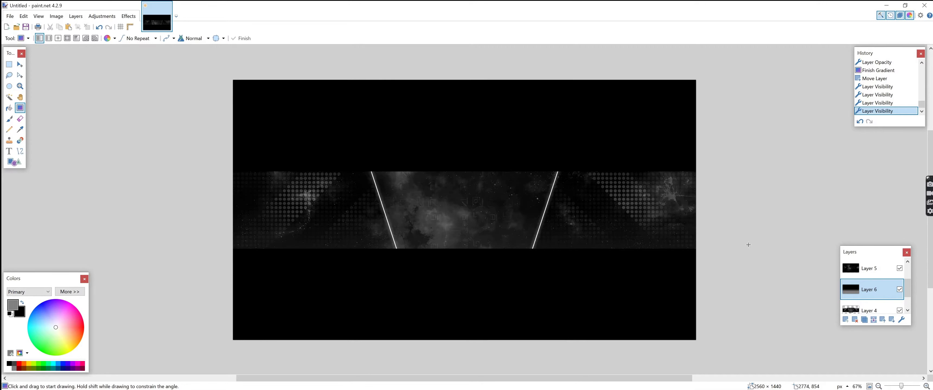
# Step: Add a new layer above Layer 3 and set up the Text tool with the CLUISHER BRUSH font in white
pyautogui.scroll(2, 869, 286)
pyautogui.click(856, 283)
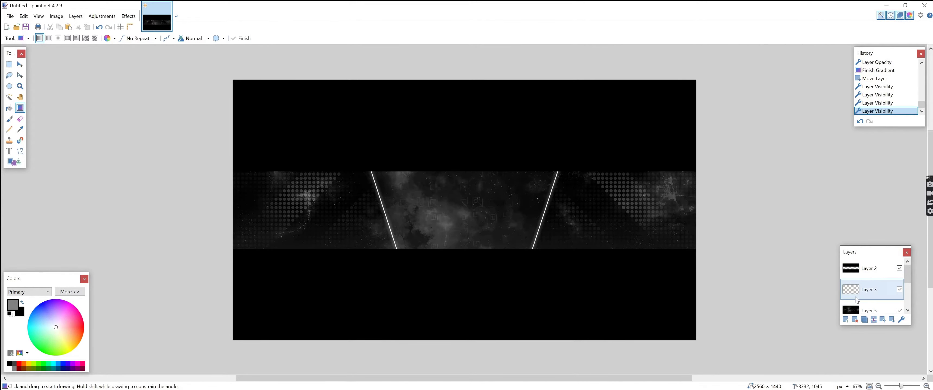
pyautogui.click(846, 320)
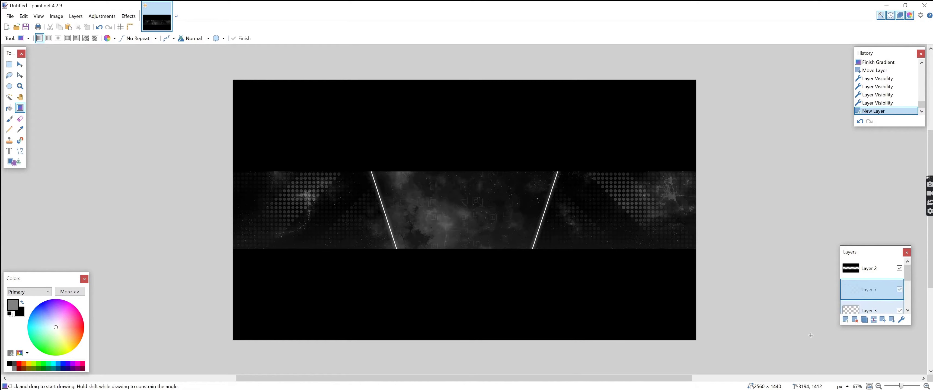
pyautogui.click(9, 151)
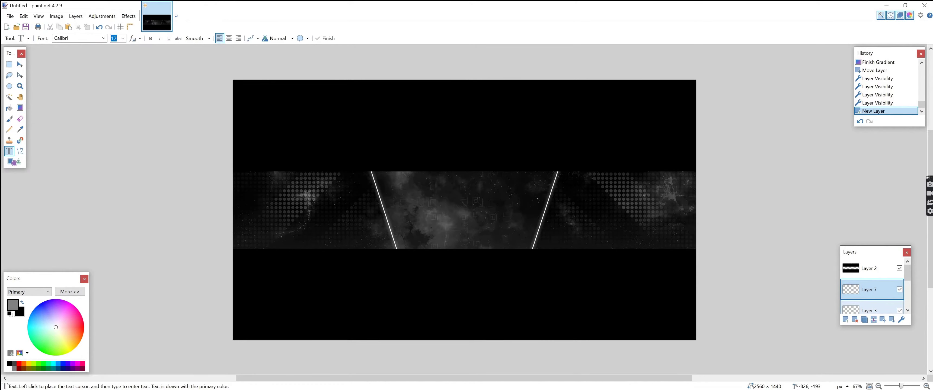
pyautogui.click(104, 39)
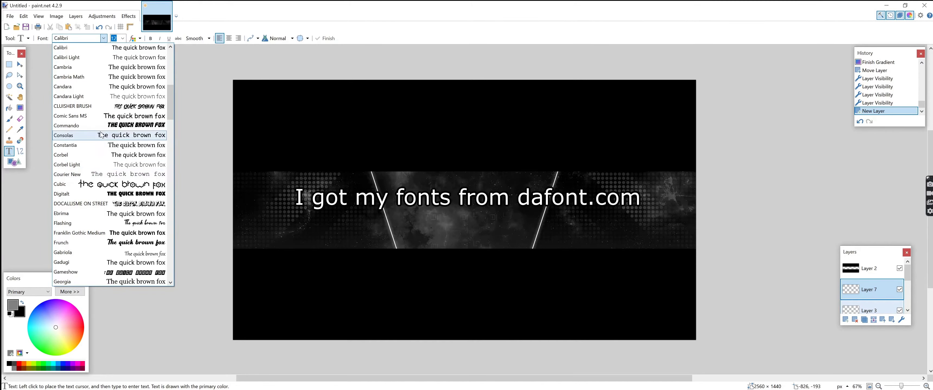
pyautogui.click(103, 106)
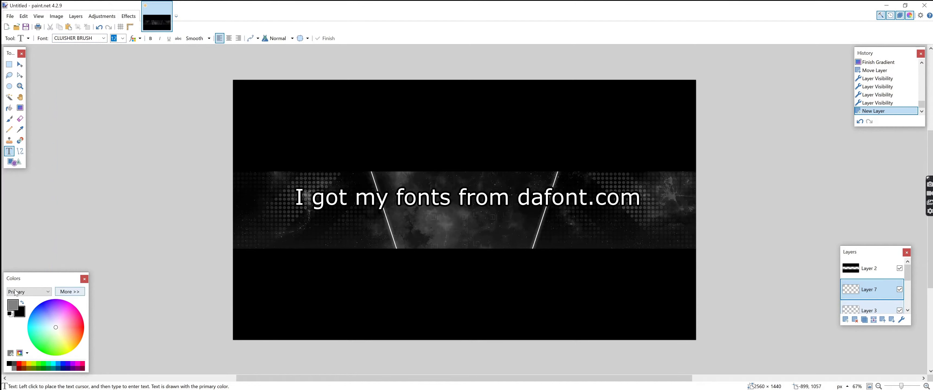
pyautogui.click(8, 369)
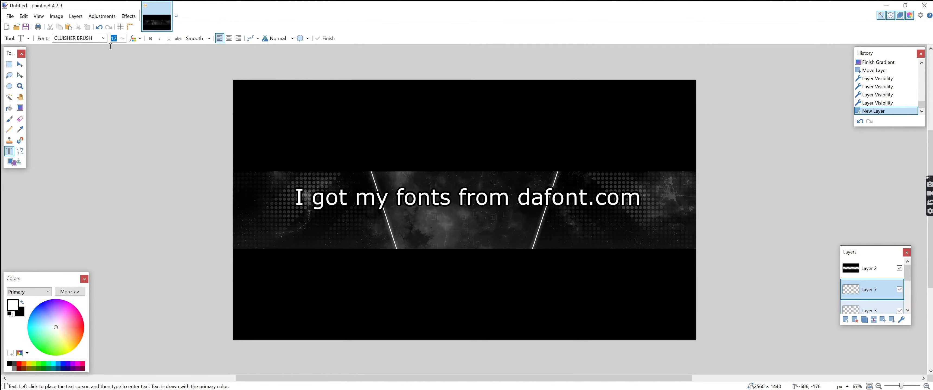
# Step: Set the font size of the Text tool to 192
pyautogui.click(104, 38)
pyautogui.click(104, 38)
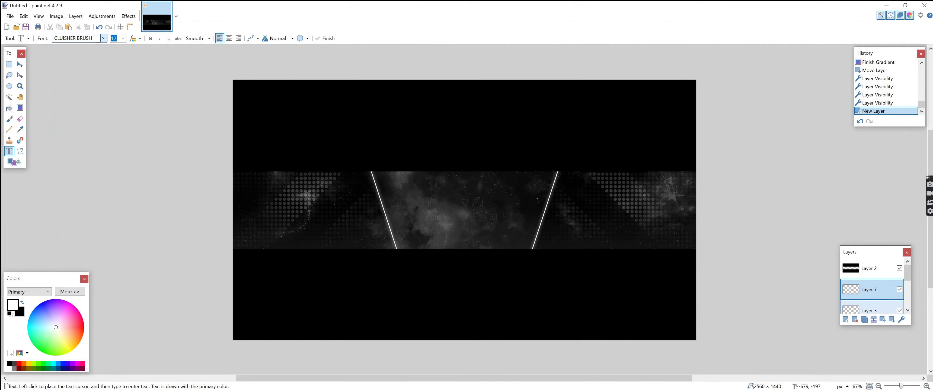
pyautogui.click(122, 38)
pyautogui.click(118, 177)
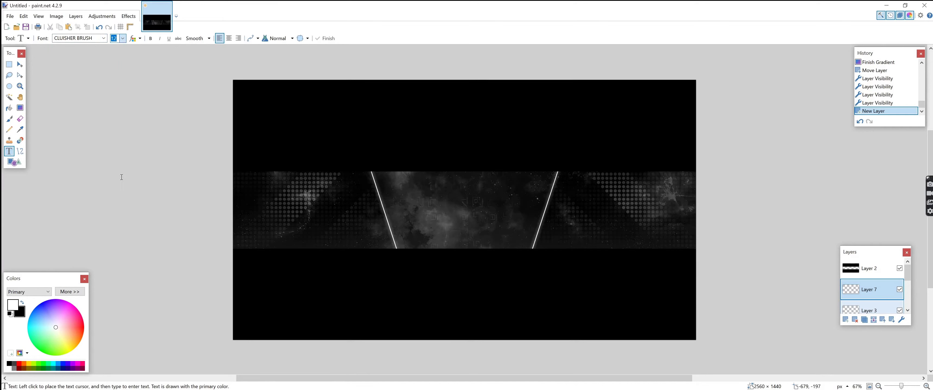
pyautogui.click(378, 204)
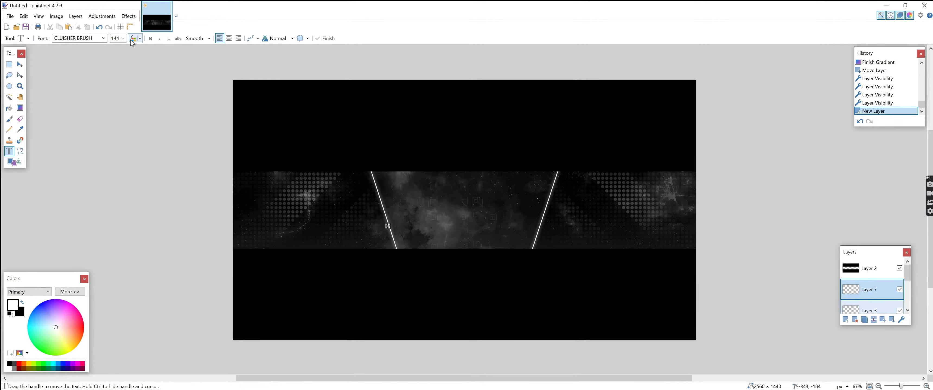
pyautogui.click(122, 38)
pyautogui.click(118, 177)
pyautogui.click(122, 38)
pyautogui.click(118, 183)
# Step: Write the channel name in the banner strip on Layer 7, starting just outside the left slanted line
pyautogui.click(363, 214)
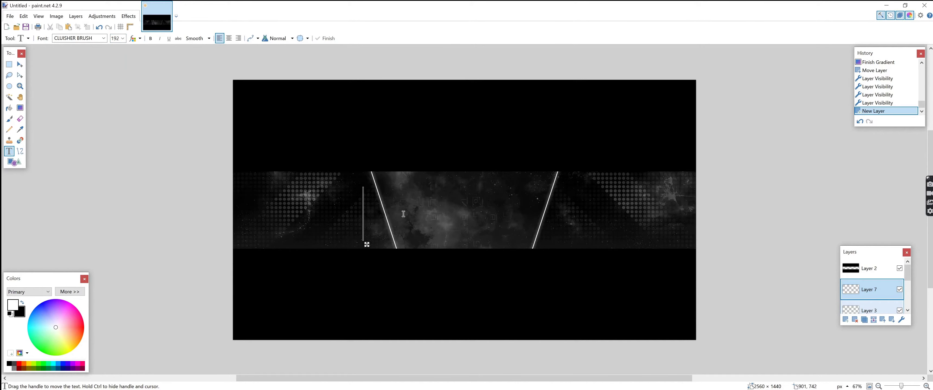
pyautogui.write('RO')
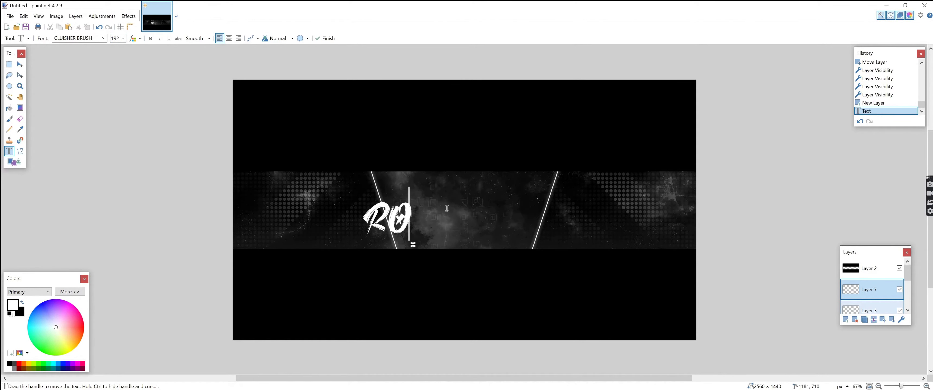
pyautogui.write('BIN')
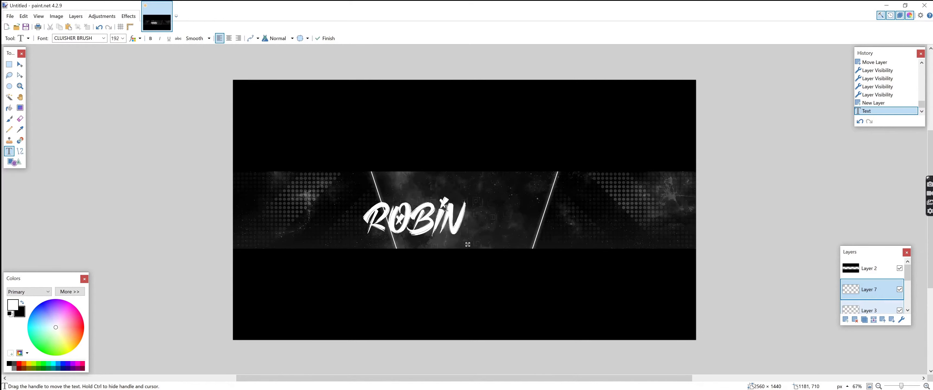
pyautogui.write('10')
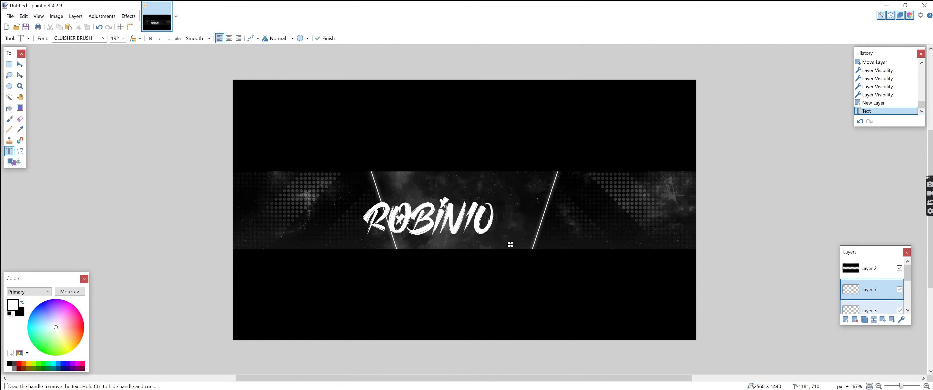
# Step: End the channel name with an underscore and enlarge it to font size 250, centred across the two slanted lines
pyautogui.press('BackSpace')
pyautogui.write('_')
pyautogui.moveTo(510, 245); pyautogui.dragTo(538, 225)
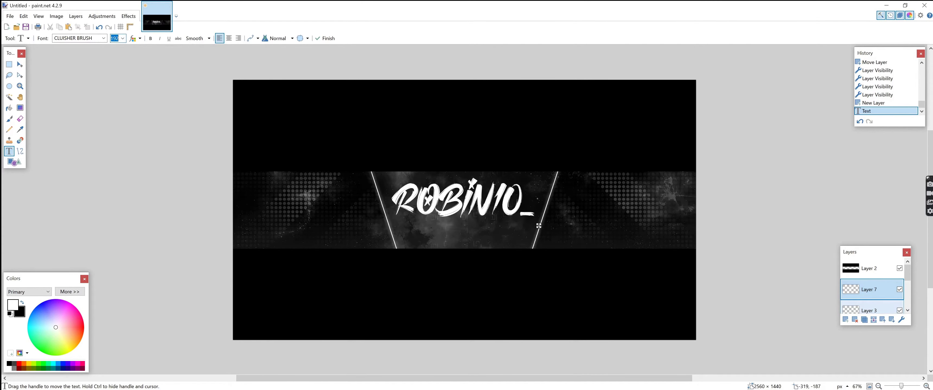
pyautogui.write('250')
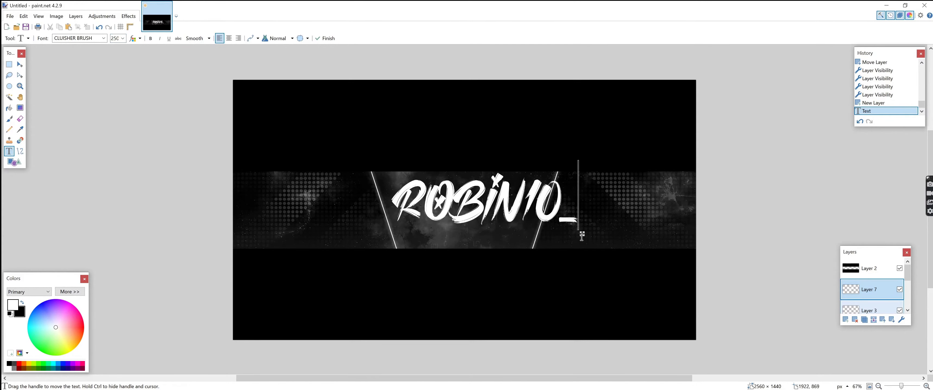
pyautogui.moveTo(582, 234); pyautogui.dragTo(567, 238)
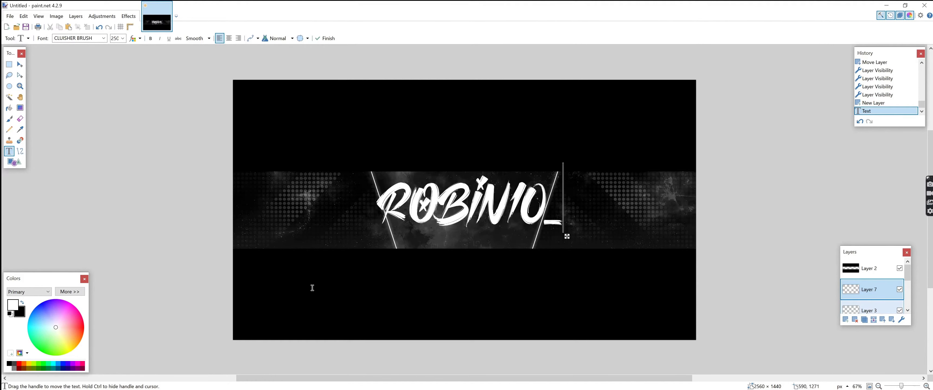
# Step: Start a white Drop Shadow on the channel name with widening radius 2, blur radius 9 and shadow opacity 196
pyautogui.click(128, 17)
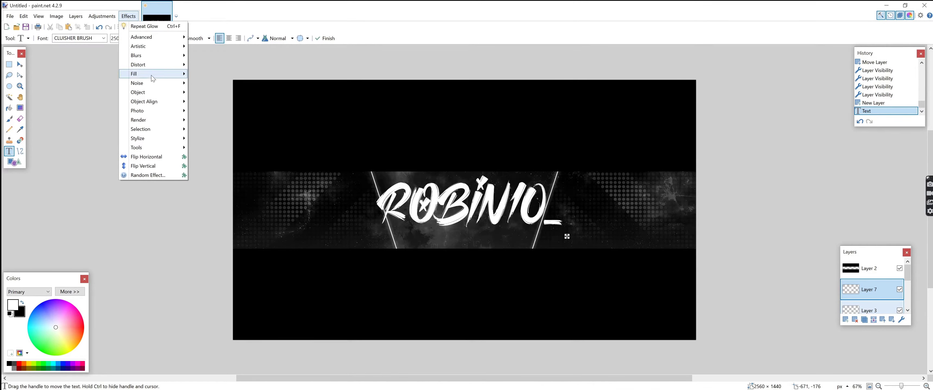
pyautogui.moveTo(165, 95)
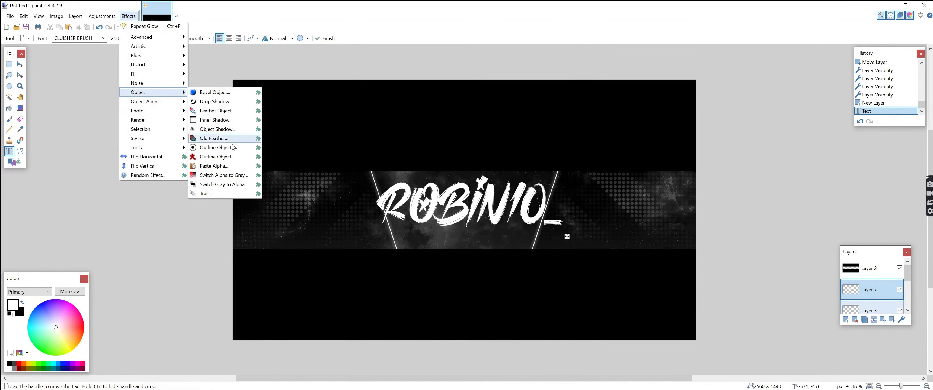
pyautogui.click(233, 104)
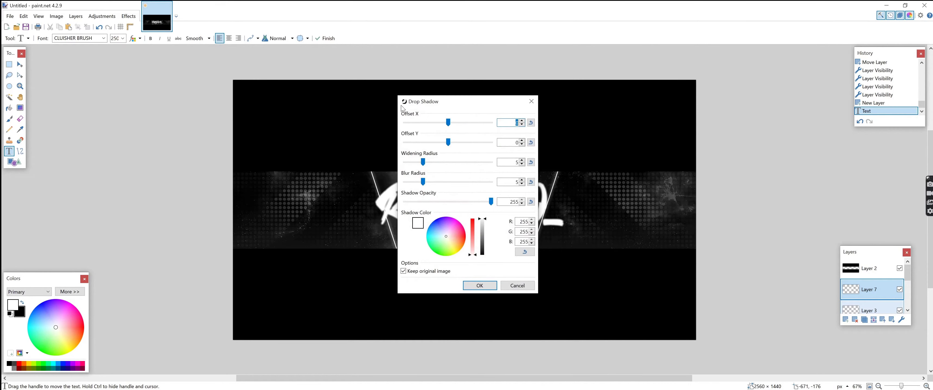
pyautogui.moveTo(434, 98); pyautogui.dragTo(205, 94)
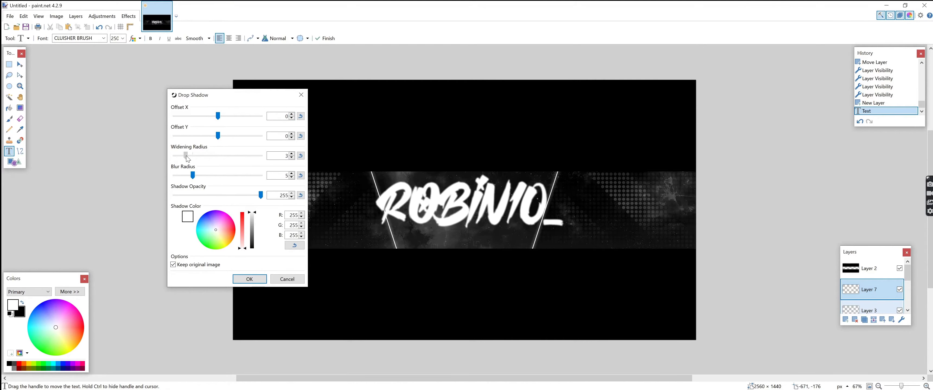
pyautogui.moveTo(193, 157); pyautogui.dragTo(184, 158)
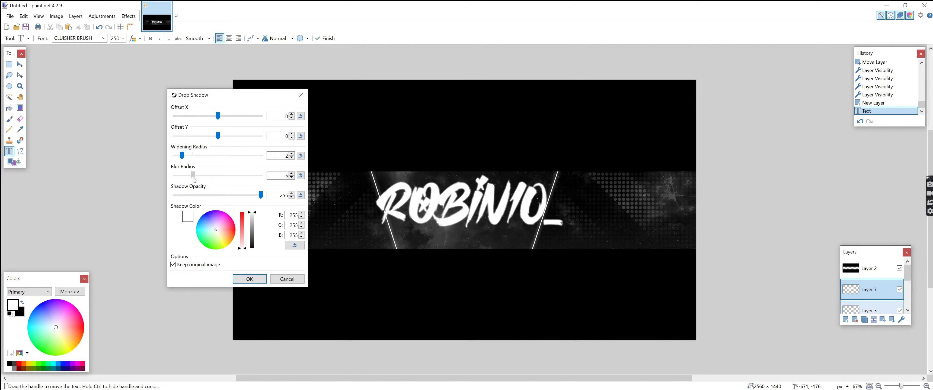
pyautogui.moveTo(194, 179)
pyautogui.mouseDown()
pyautogui.moveTo(217, 179)
pyautogui.moveTo(205, 179)
pyautogui.mouseUp()
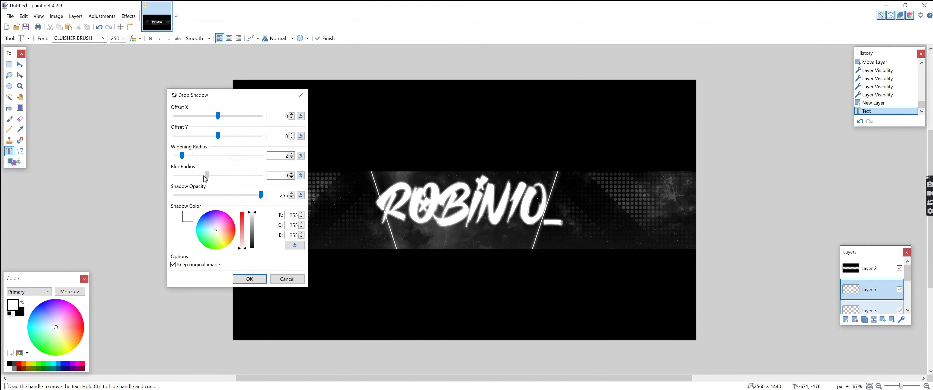
pyautogui.moveTo(253, 198)
pyautogui.mouseDown()
pyautogui.moveTo(218, 197)
pyautogui.moveTo(240, 199)
pyautogui.mouseUp()
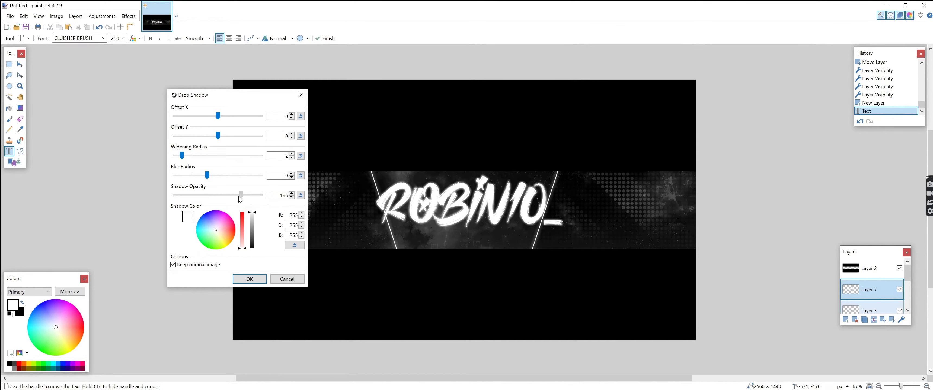
# Step: Fine-tune the channel name's drop shadow to widening radius 2, blur radius 9 and opacity 171, and apply it
pyautogui.moveTo(207, 175)
pyautogui.mouseDown()
pyautogui.moveTo(237, 177)
pyautogui.moveTo(219, 181)
pyautogui.mouseUp()
pyautogui.moveTo(182, 160)
pyautogui.mouseDown()
pyautogui.moveTo(213, 161)
pyautogui.moveTo(178, 164)
pyautogui.mouseUp()
pyautogui.moveTo(214, 178); pyautogui.dragTo(228, 194)
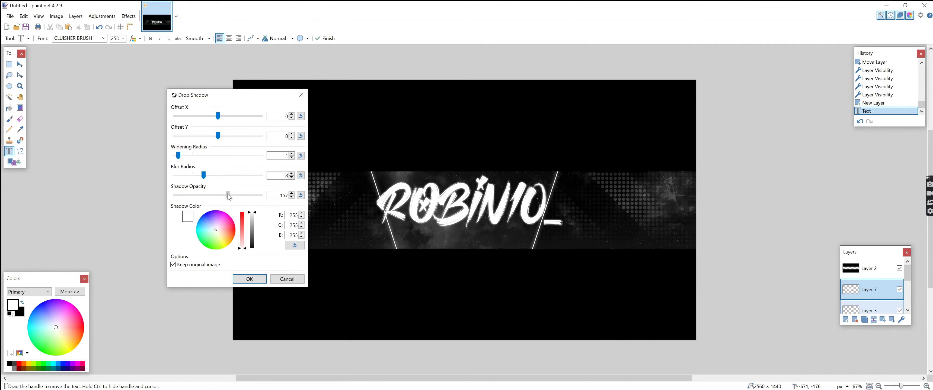
pyautogui.moveTo(229, 197); pyautogui.dragTo(236, 196)
pyautogui.moveTo(177, 156); pyautogui.dragTo(184, 161)
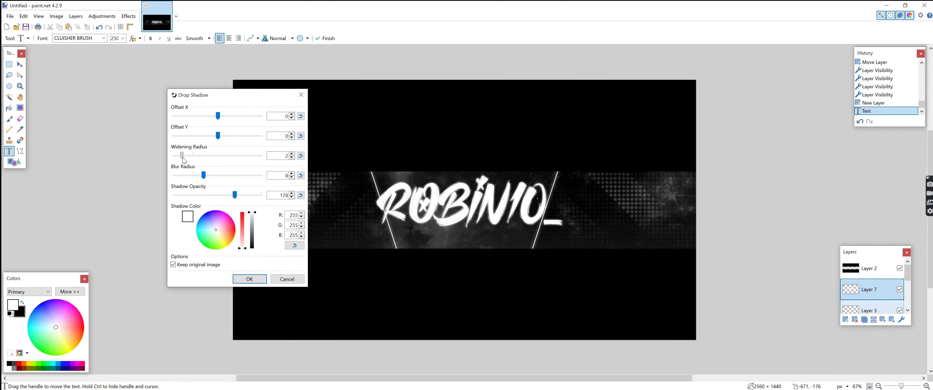
pyautogui.moveTo(204, 176)
pyautogui.mouseDown()
pyautogui.moveTo(217, 177)
pyautogui.moveTo(186, 180)
pyautogui.moveTo(209, 179)
pyautogui.mouseUp()
pyautogui.click(249, 279)
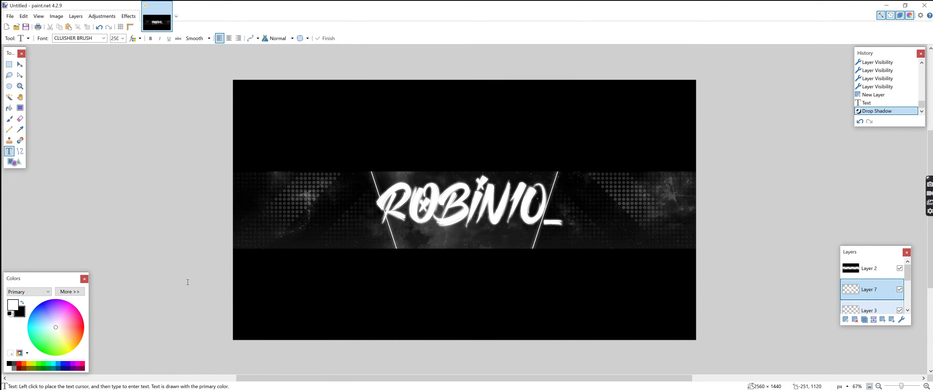
# Step: Add a new layer above Layer 7 and set the text font to Impact
pyautogui.click(846, 321)
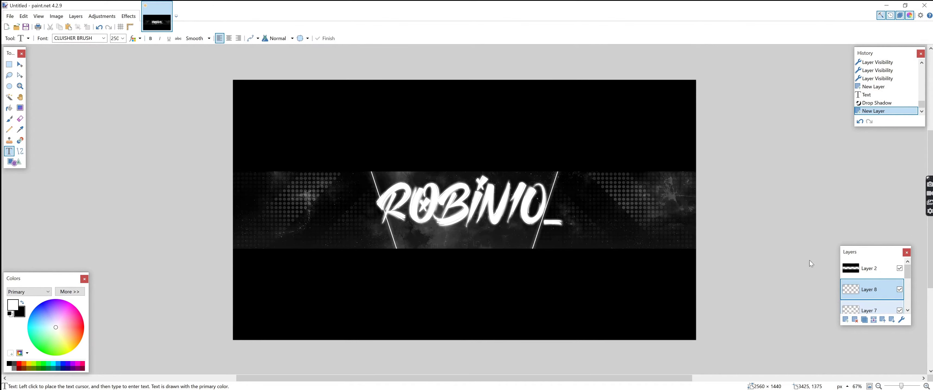
pyautogui.click(103, 38)
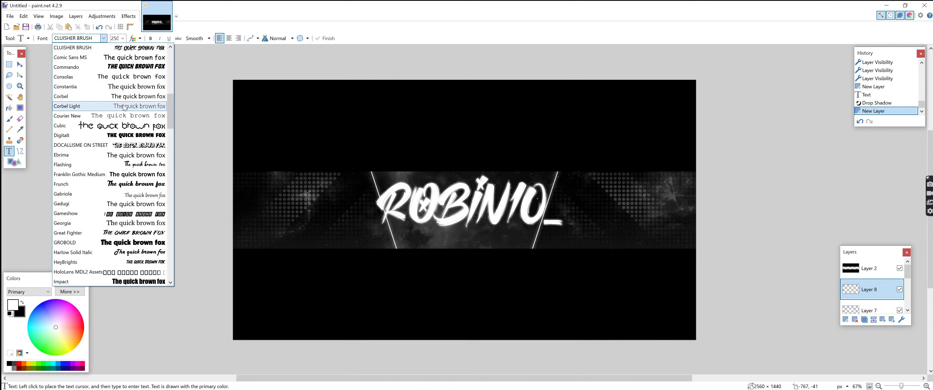
pyautogui.scroll(-3, 130, 185)
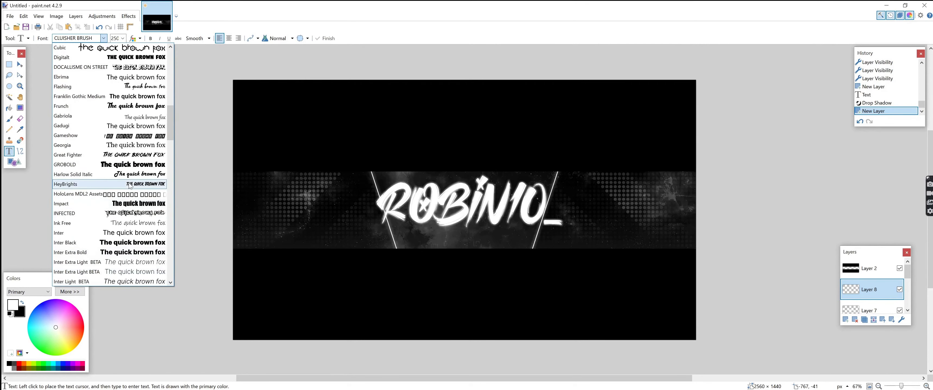
pyautogui.click(130, 204)
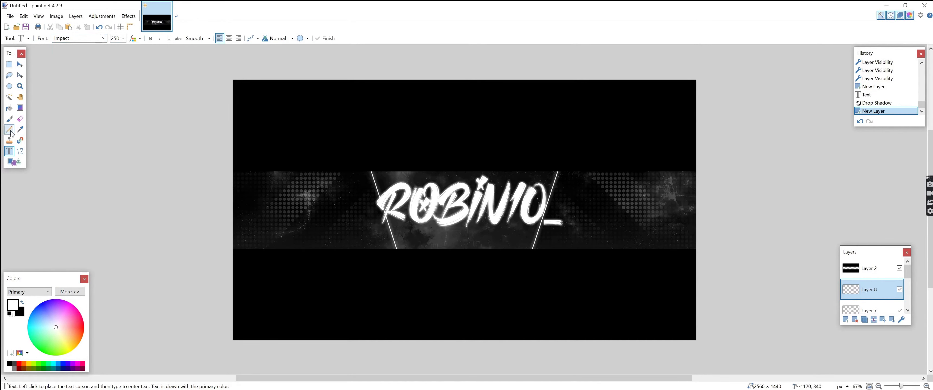
# Step: Write the Instagram handle at font size 48 and position it below the channel name, between the slanted lines
pyautogui.click(412, 279)
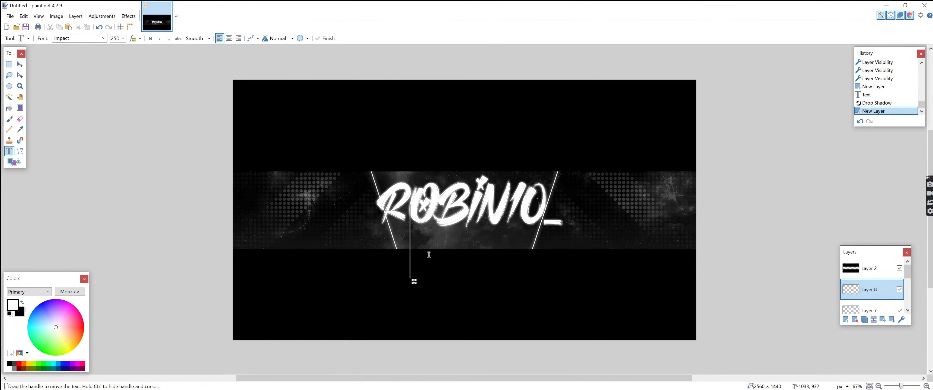
pyautogui.click(123, 38)
pyautogui.click(119, 147)
pyautogui.write('yt')
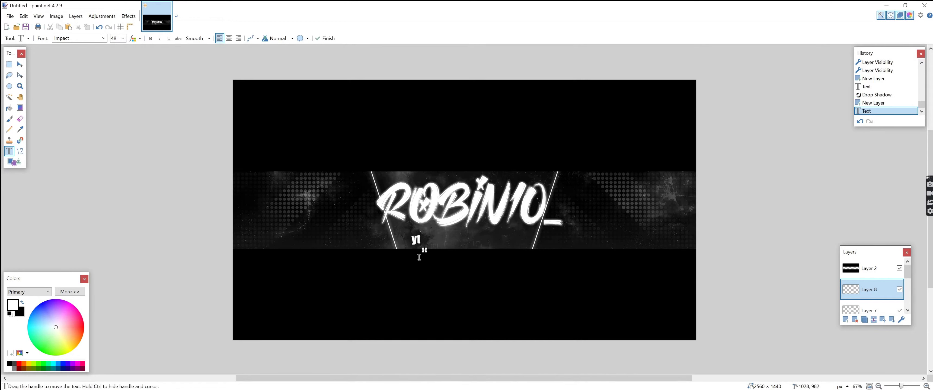
pyautogui.write('_robin10_')
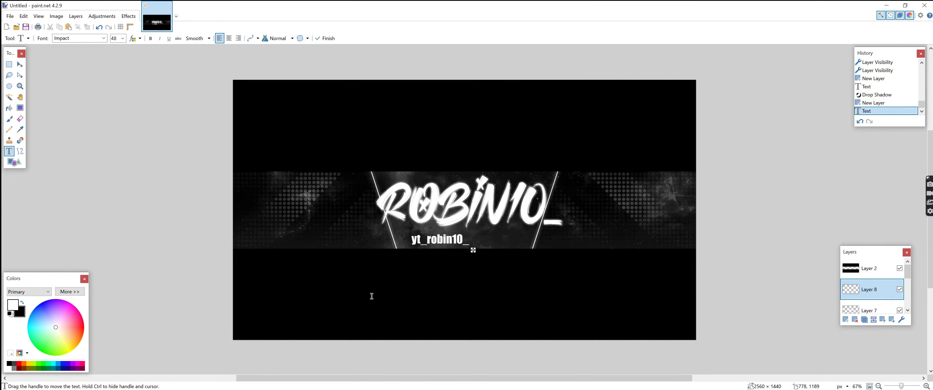
pyautogui.moveTo(473, 251); pyautogui.dragTo(515, 250)
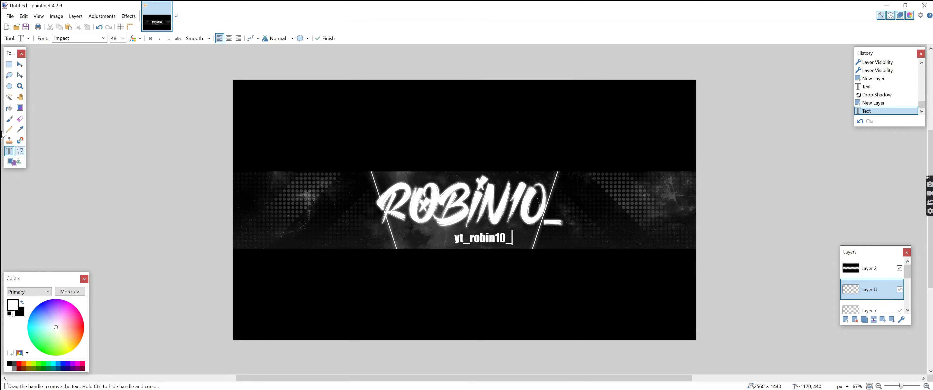
# Step: Add the Instagram logo on a new layer, scale the pasted image to about 3582 × 2014 px and place it beside the handle
pyautogui.click(9, 97)
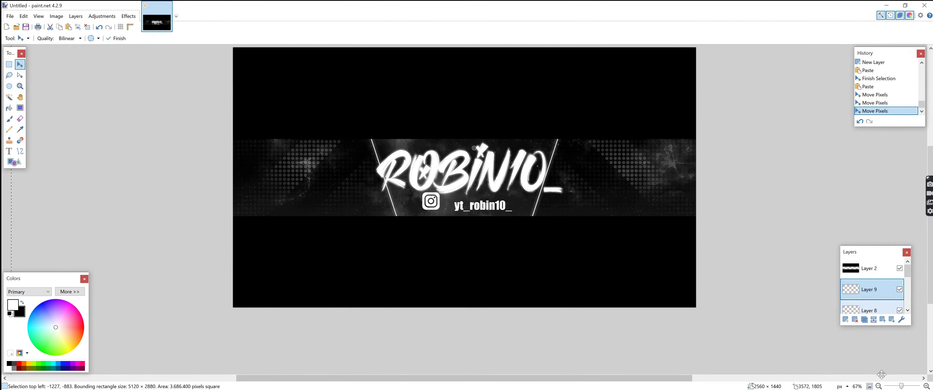
pyautogui.click(878, 387)
pyautogui.scroll(-1, 710, 314)
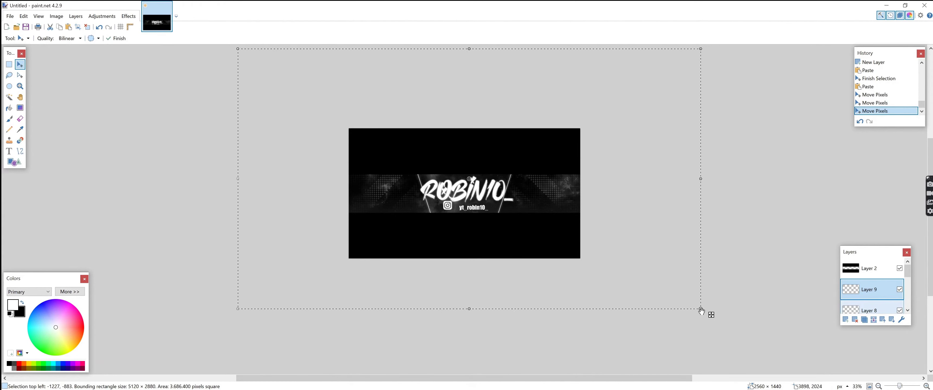
pyautogui.moveTo(690, 303); pyautogui.dragTo(617, 267)
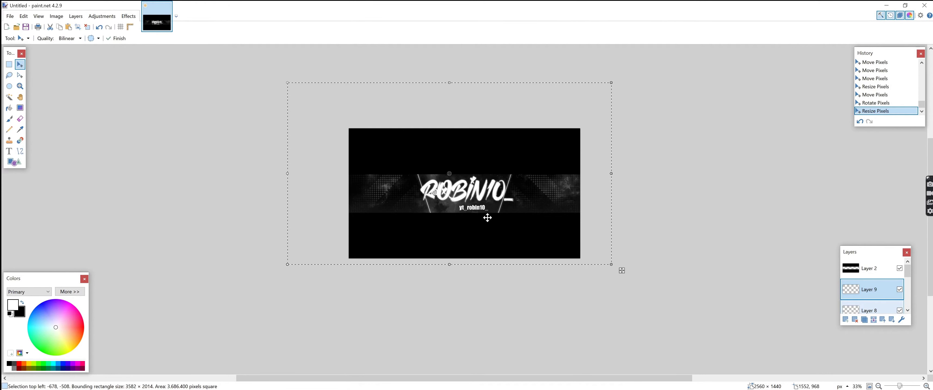
pyautogui.moveTo(510, 235); pyautogui.dragTo(506, 233)
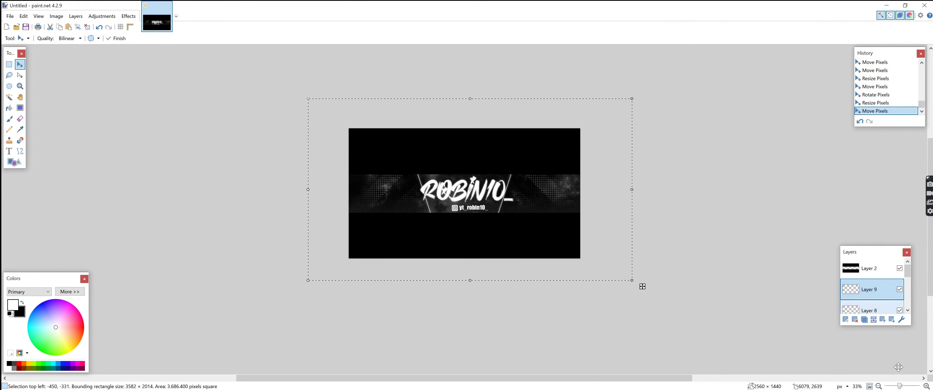
# Step: Shrink the Instagram logo's pasted image further to about 3212 × 1807 px and align it directly before the handle text
pyautogui.click(901, 386)
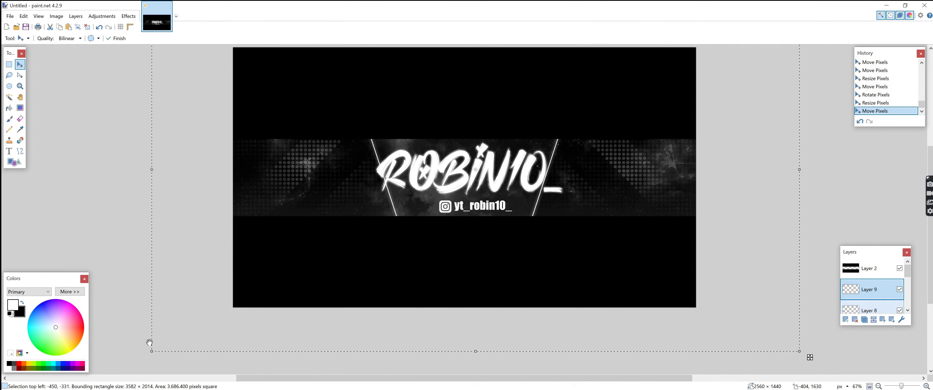
pyautogui.moveTo(152, 353); pyautogui.dragTo(193, 331)
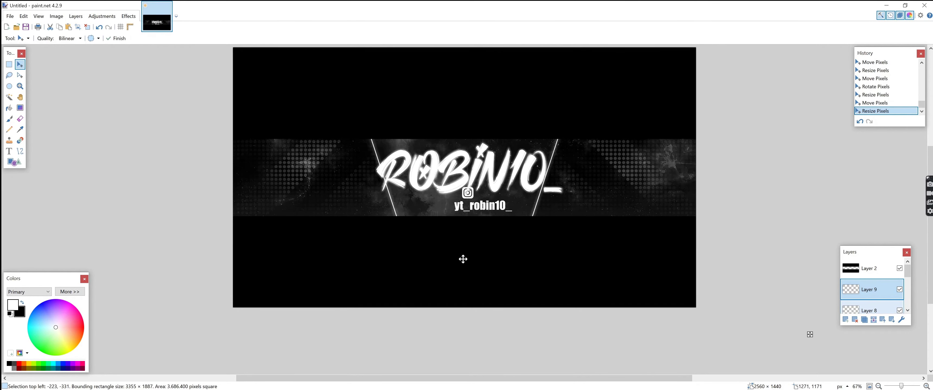
pyautogui.moveTo(463, 259); pyautogui.dragTo(442, 272)
pyautogui.moveTo(173, 342); pyautogui.dragTo(199, 328)
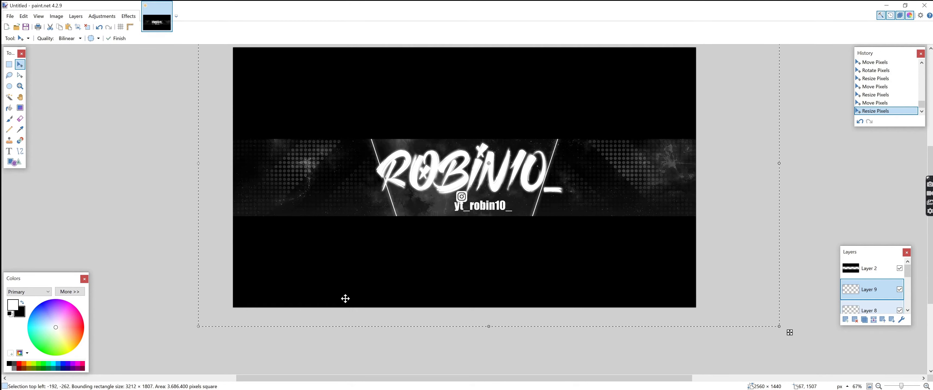
pyautogui.moveTo(473, 265); pyautogui.dragTo(458, 275)
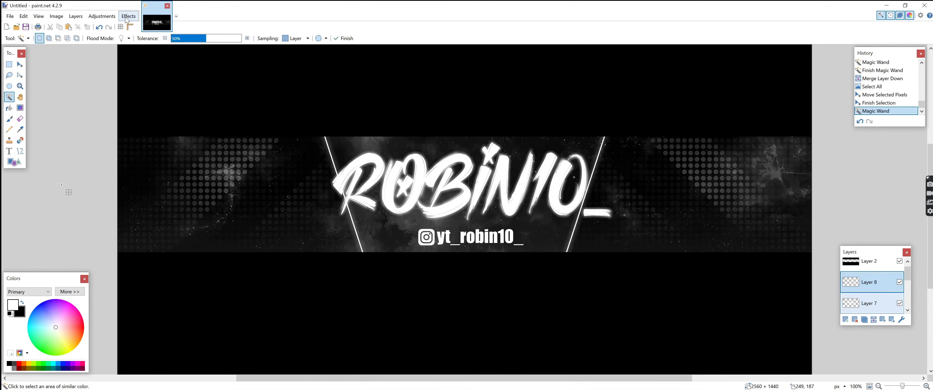
# Step: Apply a black Drop Shadow to the logo and handle on Layer 8 with widening radius 2, blur radius 4 and opacity 86
pyautogui.click(131, 17)
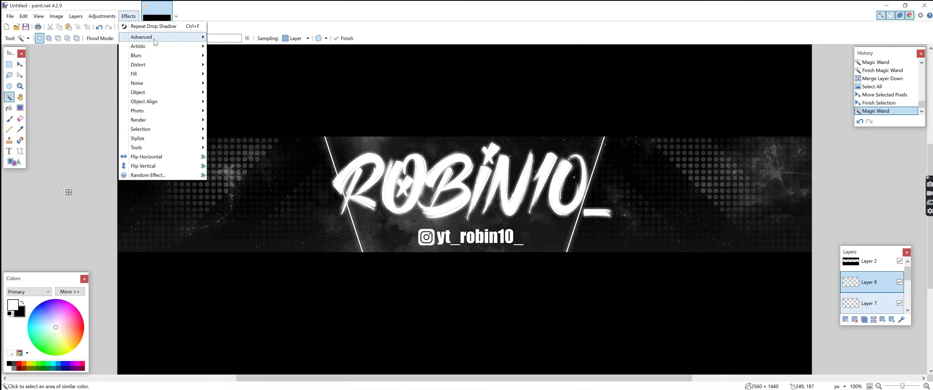
pyautogui.moveTo(159, 93)
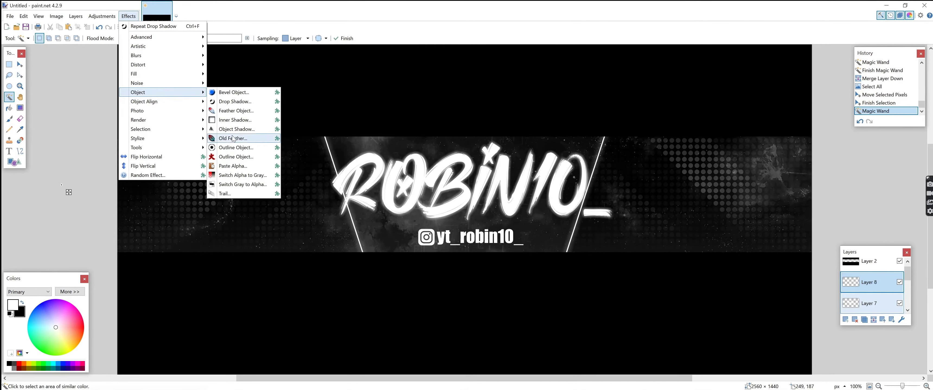
pyautogui.click(234, 102)
pyautogui.moveTo(424, 105); pyautogui.dragTo(251, 108)
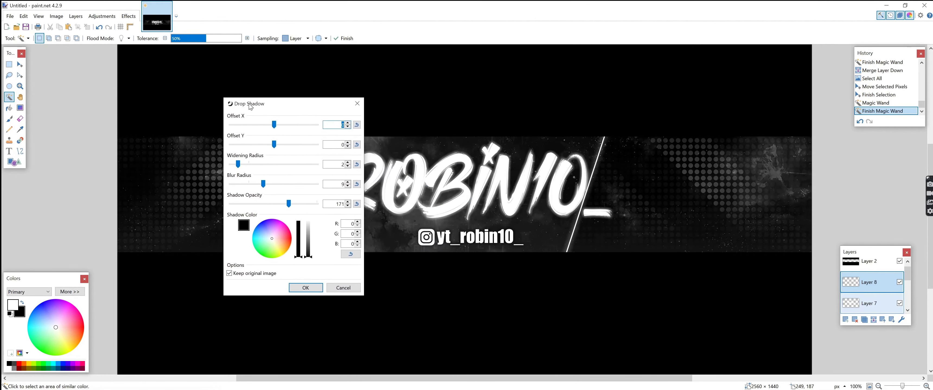
pyautogui.moveTo(264, 185); pyautogui.dragTo(249, 188)
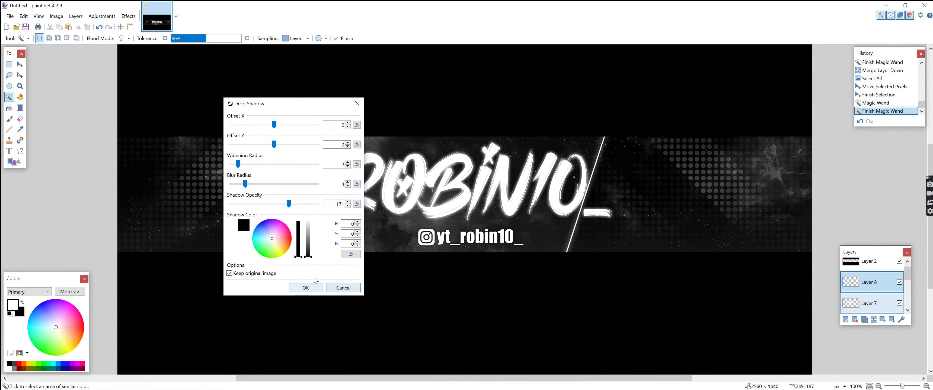
pyautogui.moveTo(289, 206); pyautogui.dragTo(260, 209)
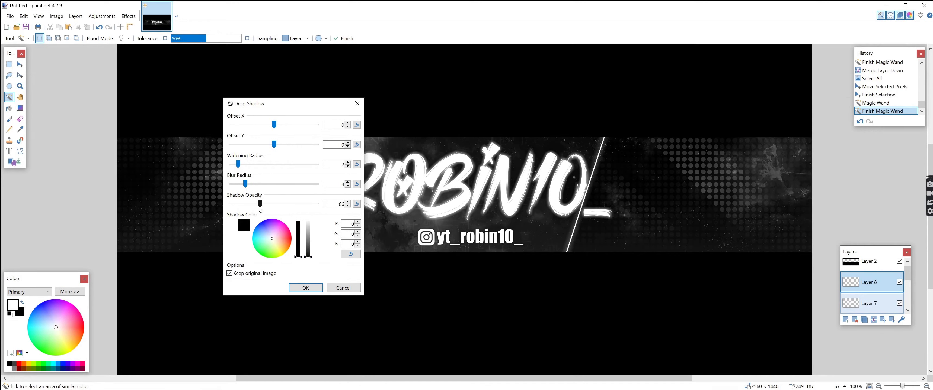
pyautogui.click(305, 288)
pyautogui.click(46, 206)
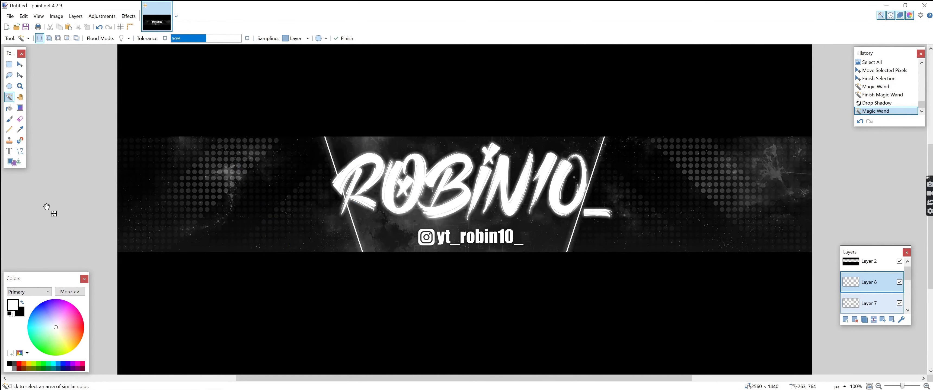
# Step: Nudge the Instagram logo and handle on Layer 8 slightly to centre them between the slanted lines below the channel name
pyautogui.scroll(-2, 263, 215)
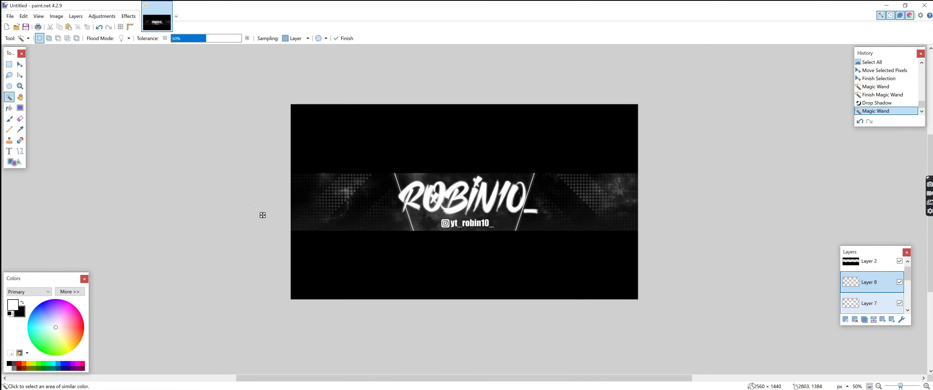
pyautogui.scroll(2, 263, 215)
pyautogui.press('m')
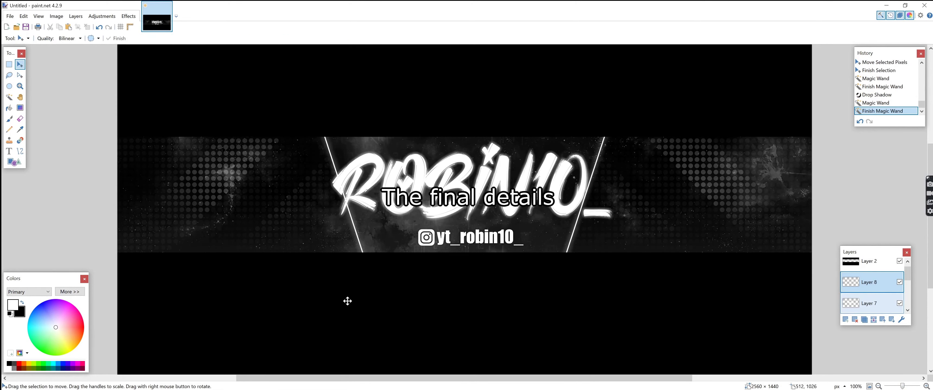
pyautogui.hotkey('ctrl', 'a')
pyautogui.moveTo(487, 242); pyautogui.dragTo(473, 241)
pyautogui.click(9, 98)
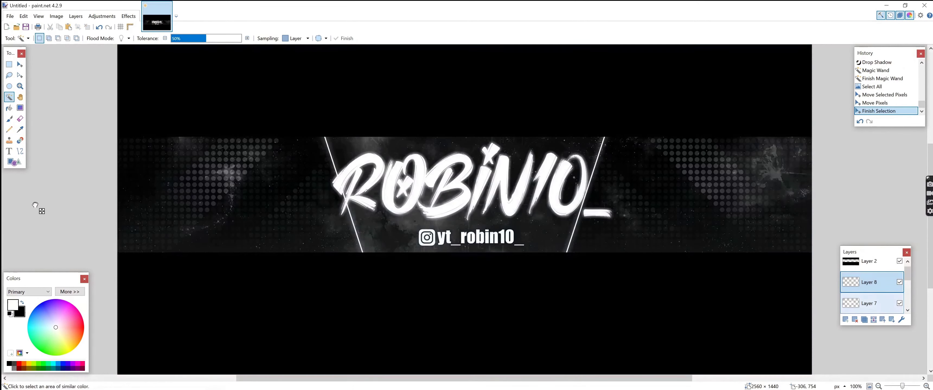
pyautogui.click(35, 204)
# Step: Fade the slanted lines on Layer 3 with the Transparency adjustment set to -54, ignoring transparent pixels
pyautogui.scroll(-3, 869, 290)
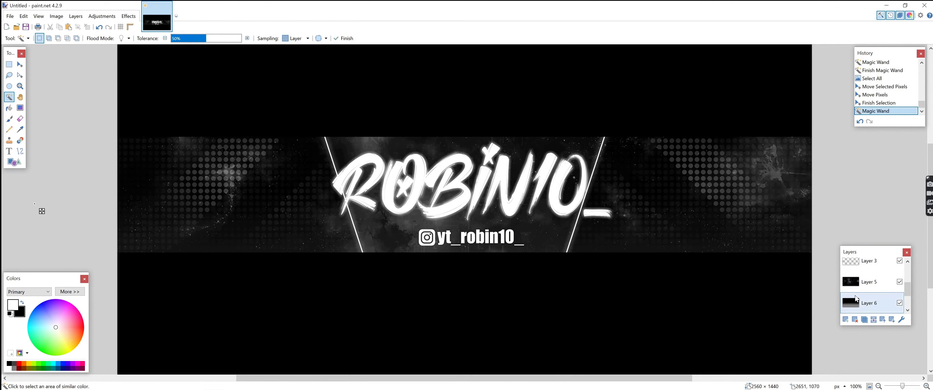
pyautogui.click(869, 268)
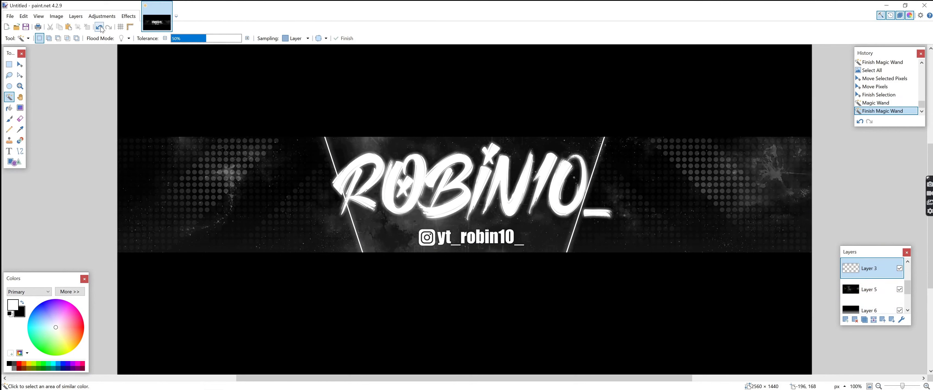
pyautogui.click(106, 17)
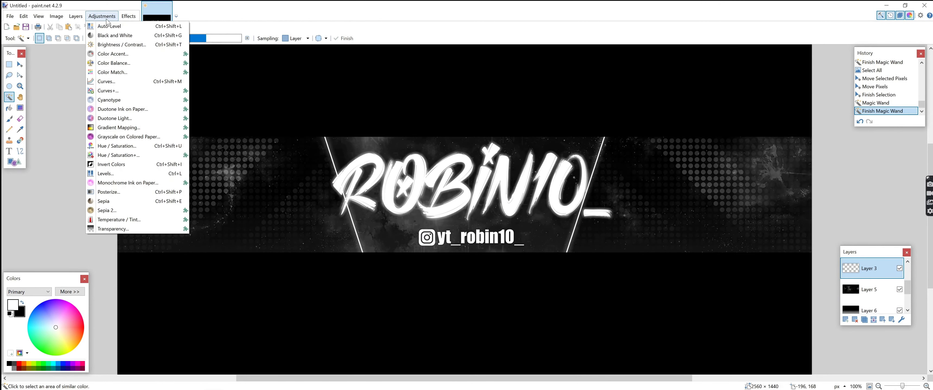
pyautogui.click(113, 228)
pyautogui.moveTo(448, 191); pyautogui.dragTo(407, 194)
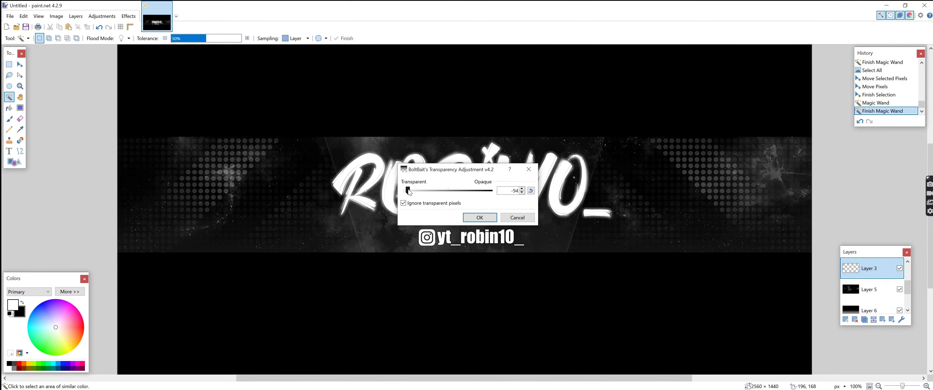
pyautogui.moveTo(439, 169); pyautogui.dragTo(475, 65)
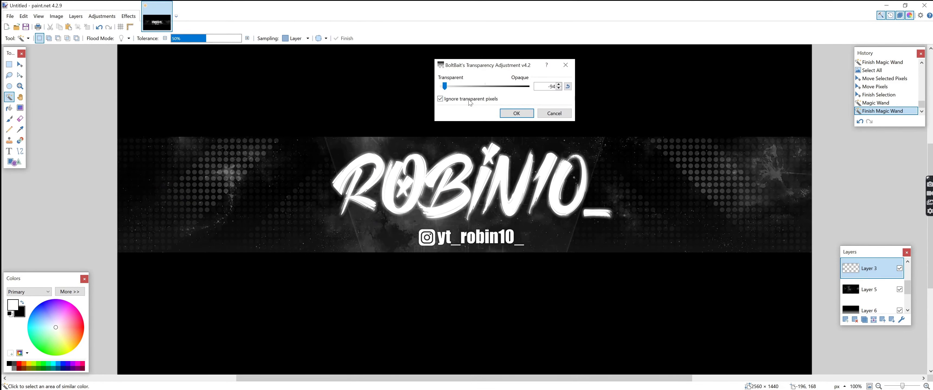
pyautogui.moveTo(444, 87)
pyautogui.mouseDown()
pyautogui.moveTo(476, 94)
pyautogui.moveTo(449, 90)
pyautogui.moveTo(446, 98)
pyautogui.mouseUp()
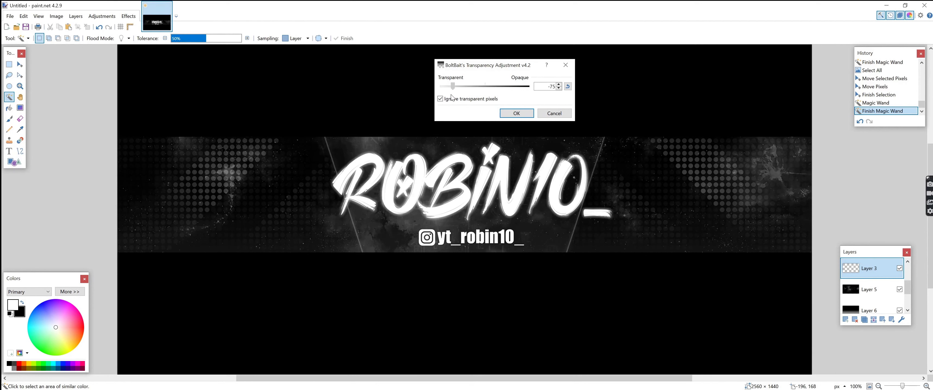
pyautogui.moveTo(448, 98); pyautogui.dragTo(451, 97)
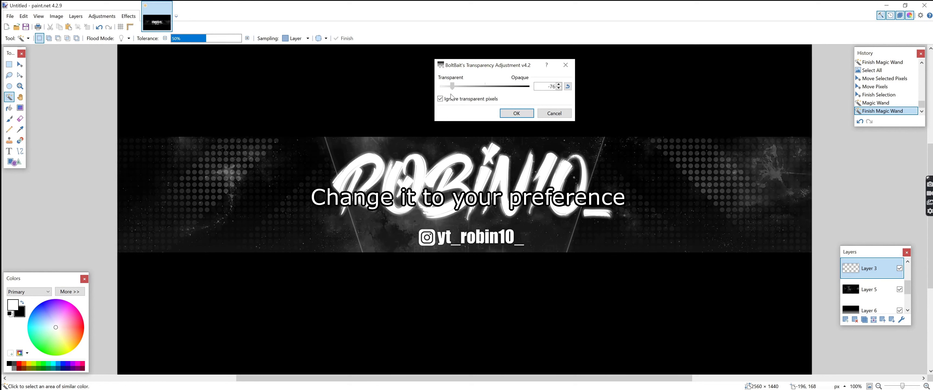
pyautogui.moveTo(452, 94); pyautogui.dragTo(459, 104)
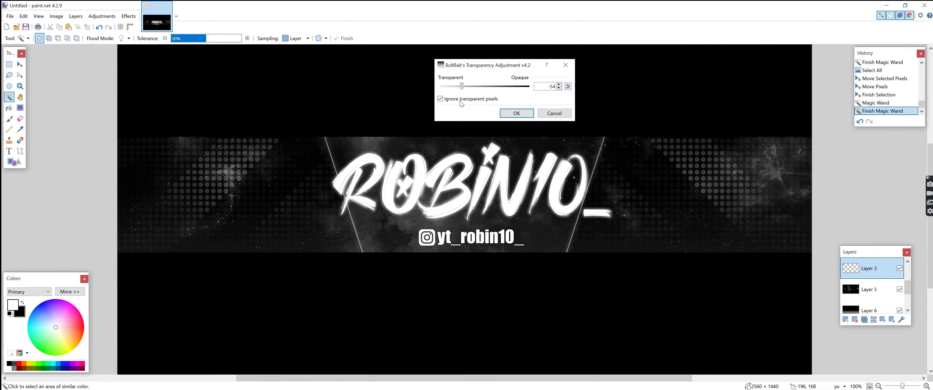
pyautogui.click(506, 115)
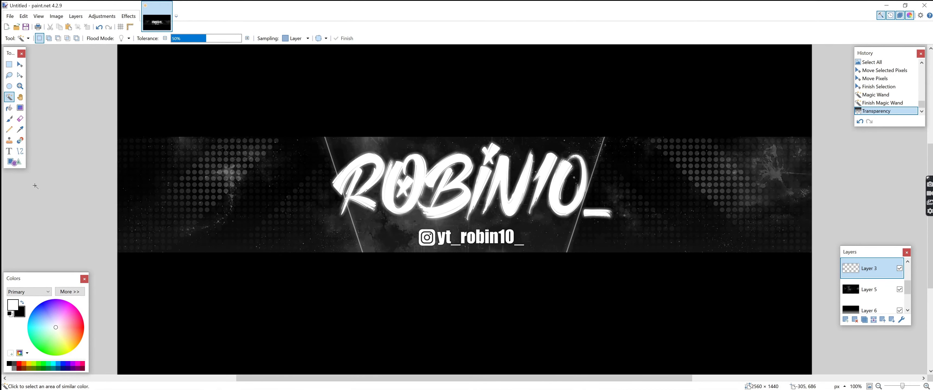
# Step: Scale all of Layer 8 down to about 2154 × 1211 px and reposition the smaller logo and handle centrally below the channel name
pyautogui.hotkey('ctrl', 'a')
pyautogui.press('m')
pyautogui.hotkey('ctrl', '-')
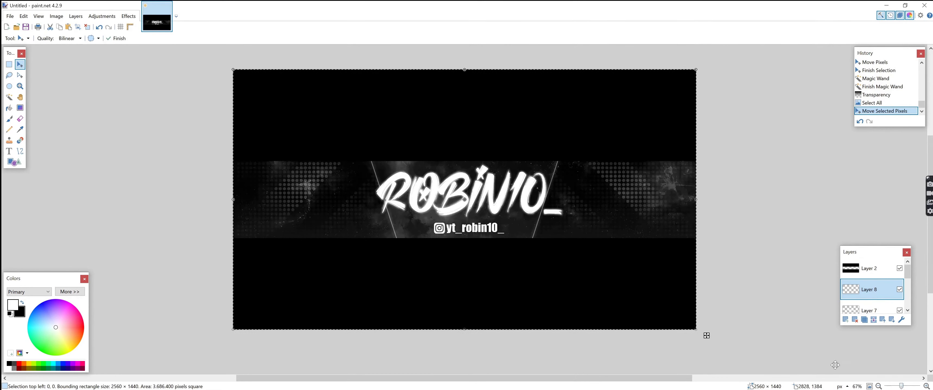
pyautogui.click(691, 329)
pyautogui.moveTo(691, 329); pyautogui.dragTo(622, 292)
pyautogui.moveTo(463, 216); pyautogui.dragTo(500, 242)
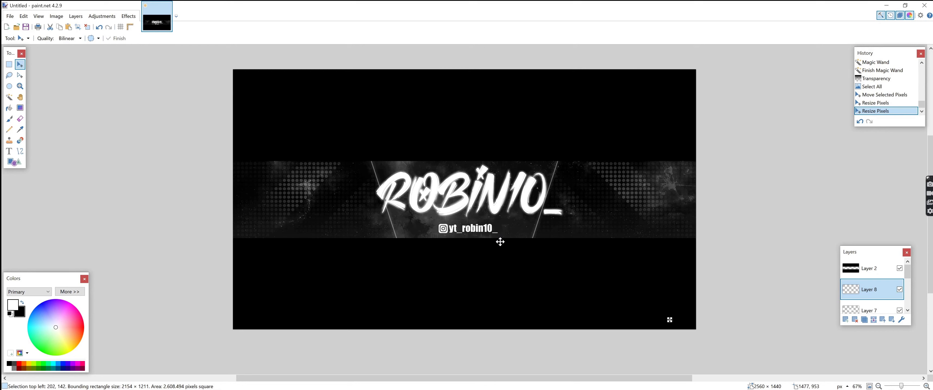
pyautogui.click(9, 97)
pyautogui.click(64, 194)
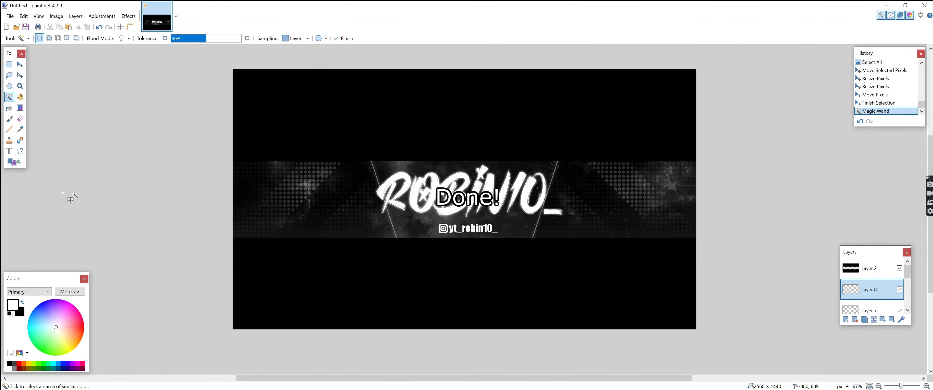
# Step: Save the layered banner as a paint.net (*.pdn) file named robin banner 2
pyautogui.click(9, 16)
pyautogui.click(25, 76)
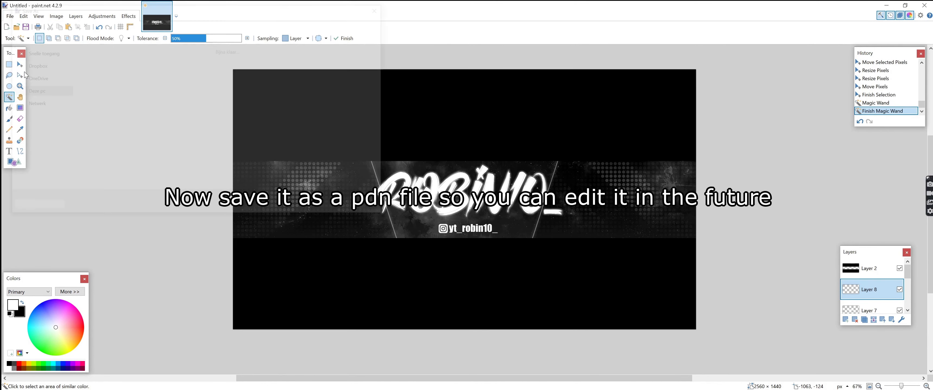
pyautogui.press('End')
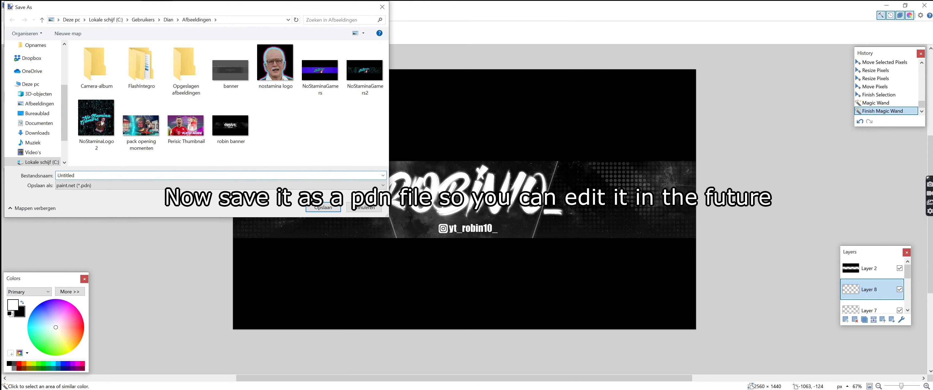
pyautogui.press('BackSpace')
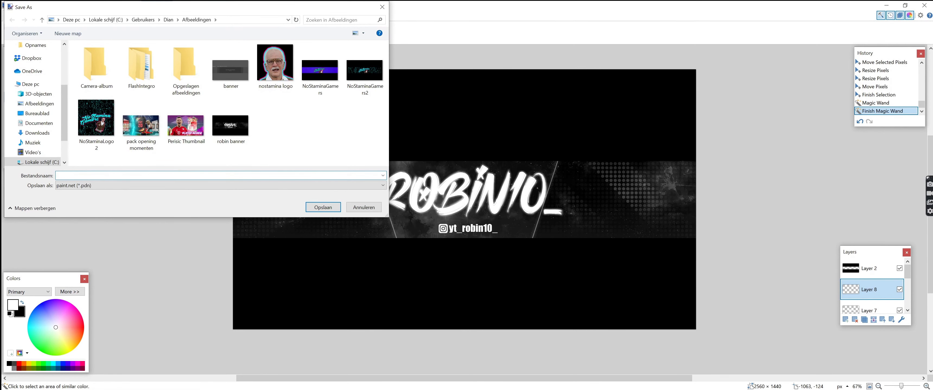
pyautogui.write('robi')
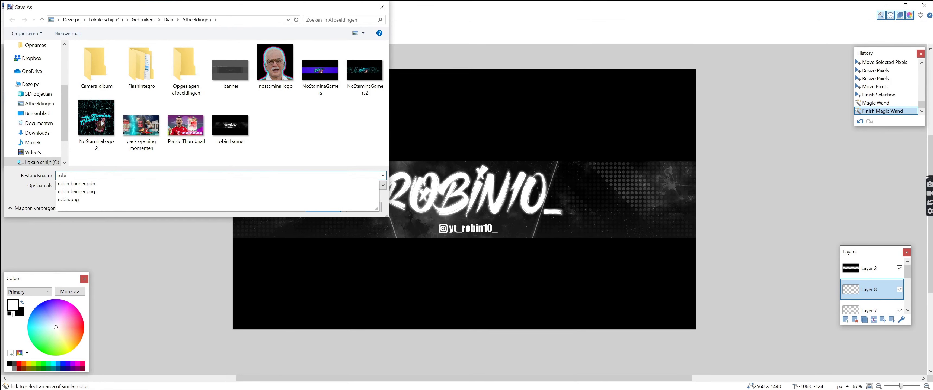
pyautogui.write('n banner 2')
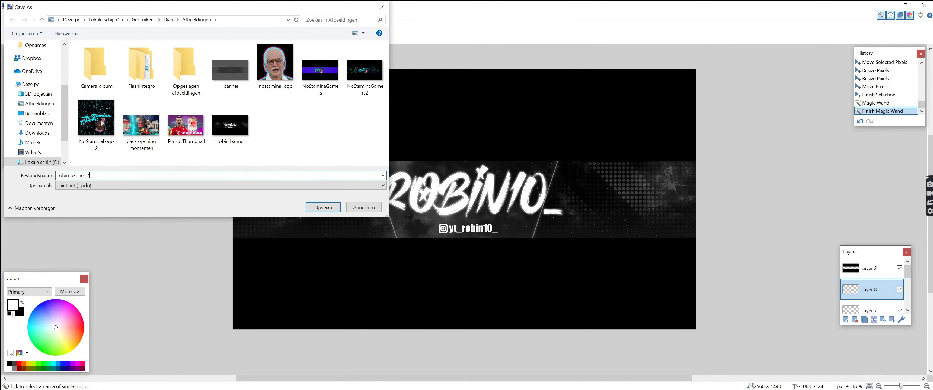
pyautogui.click(324, 208)
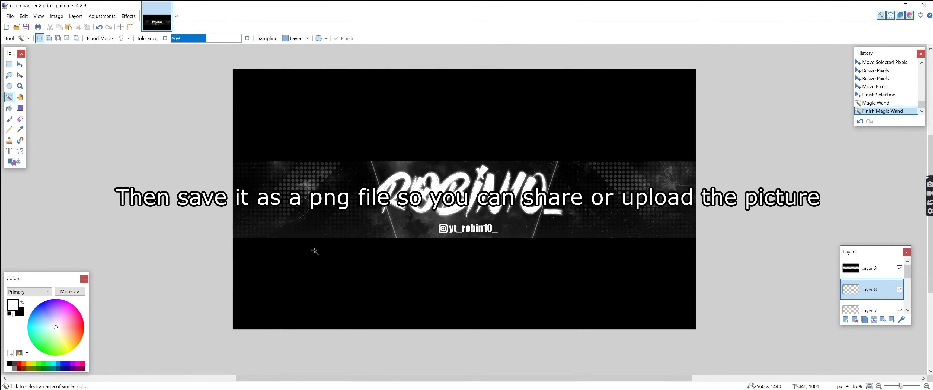
# Step: Save a flattened PNG copy named robin banner 2 in the Afbeeldingen folder at 32-bit depth
pyautogui.click(9, 16)
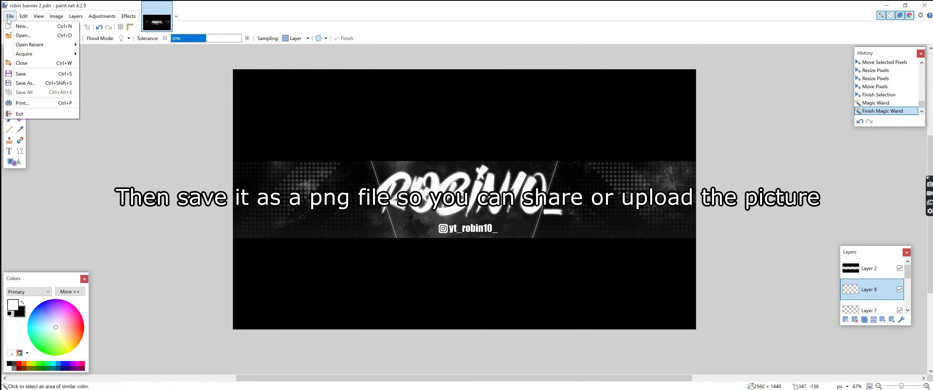
pyautogui.click(30, 82)
pyautogui.click(78, 185)
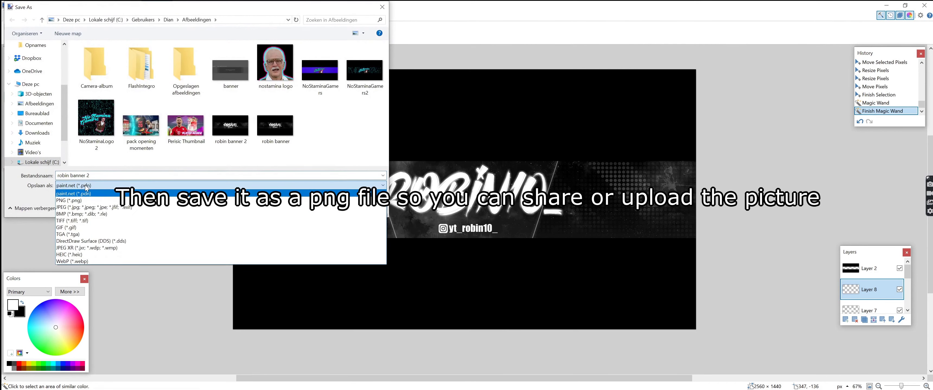
pyautogui.click(86, 202)
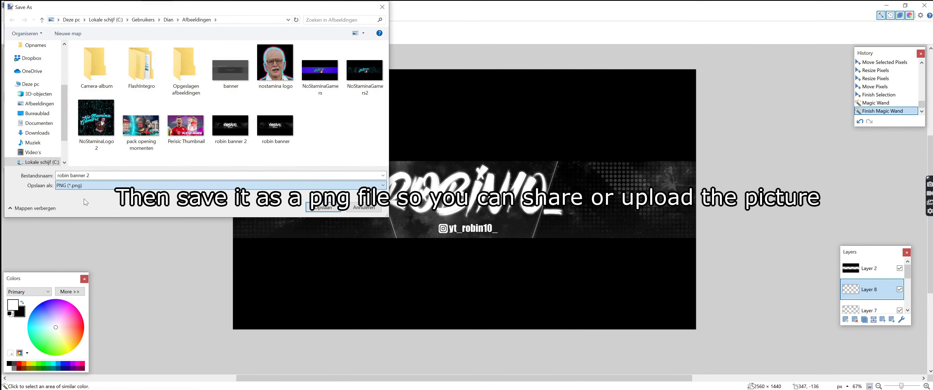
pyautogui.click(44, 105)
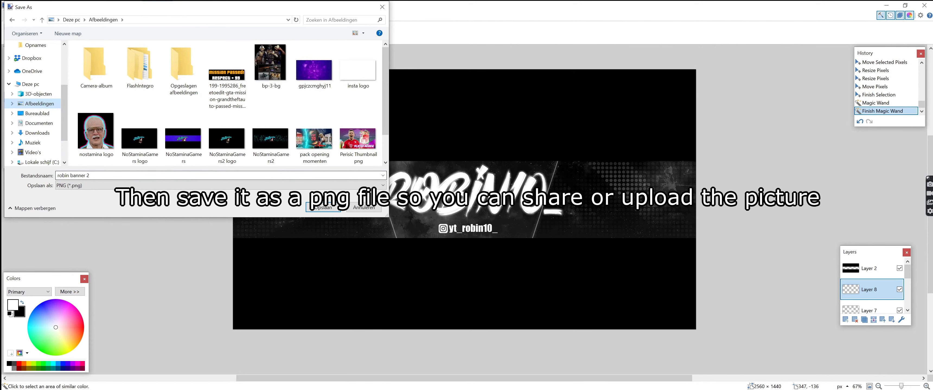
pyautogui.click(316, 206)
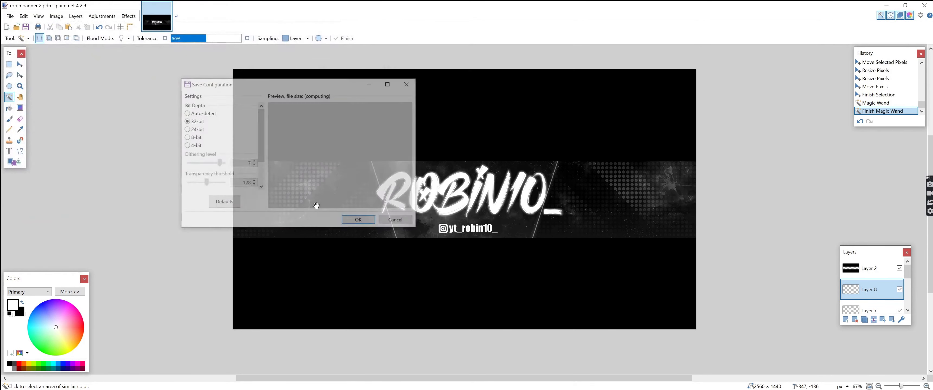
pyautogui.click(358, 220)
pyautogui.click(405, 224)
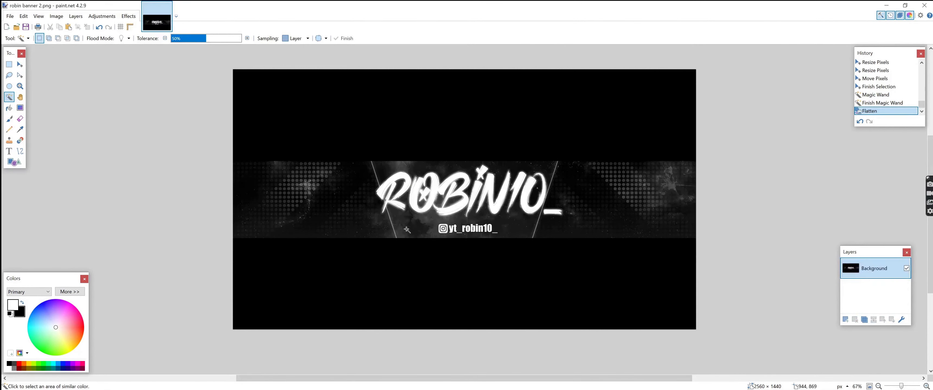